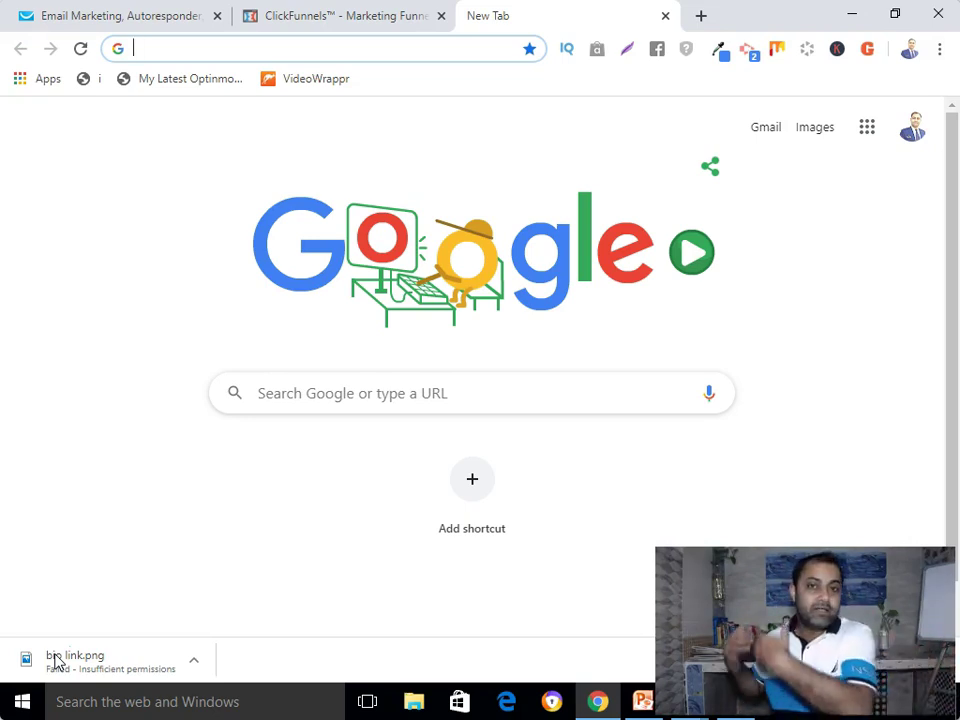
Switch to the GetResponse dashboard and open the API key management page under Integrations and API.
left_click(106, 18)
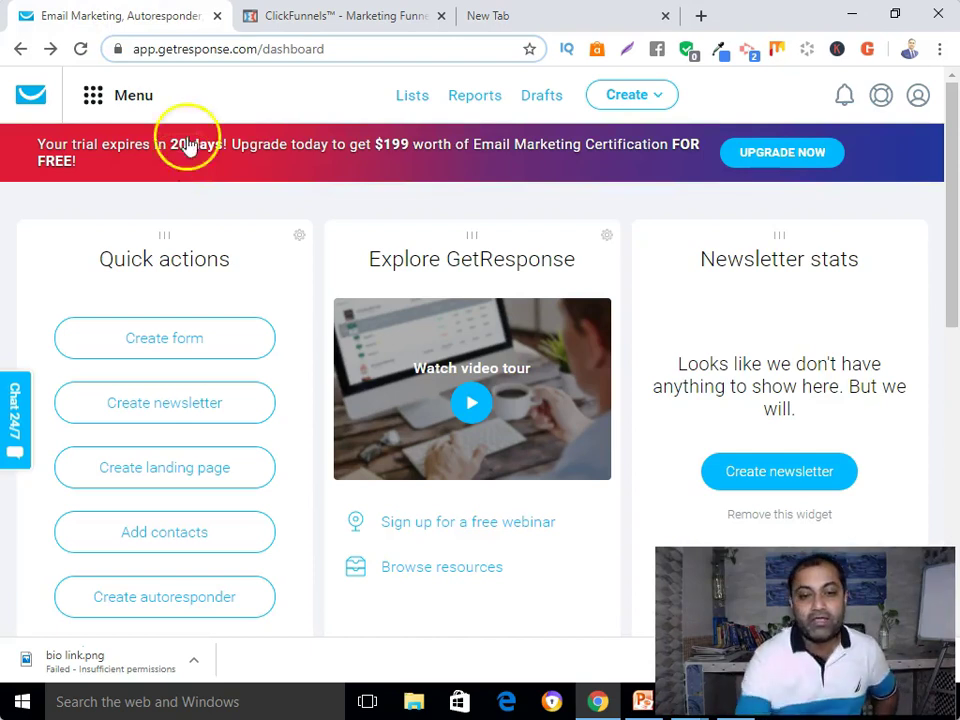
left_click(130, 96)
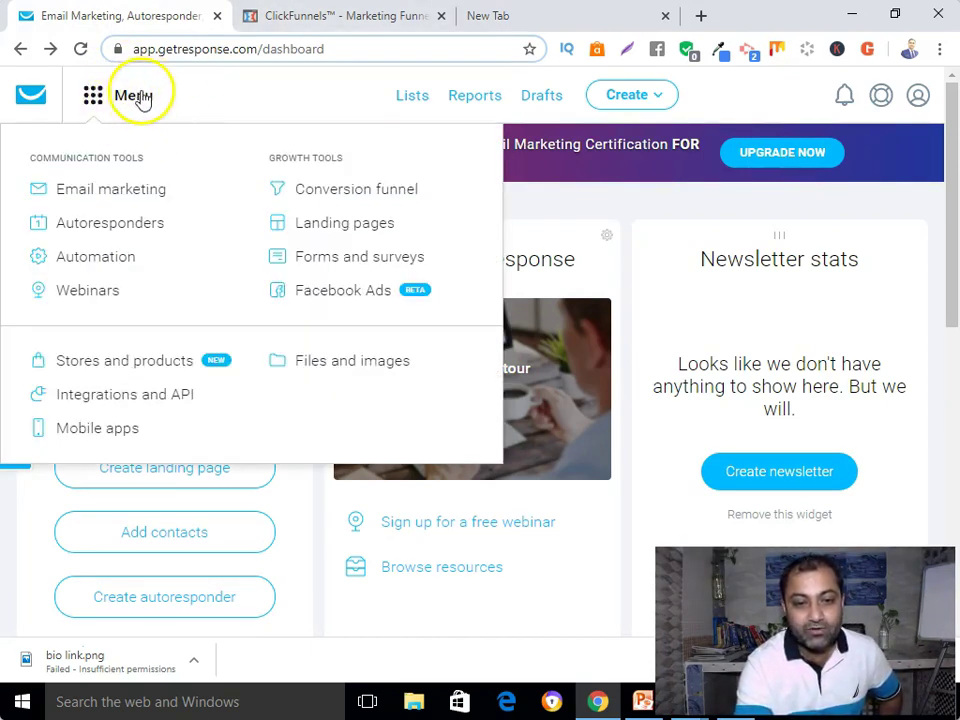
left_click(133, 404)
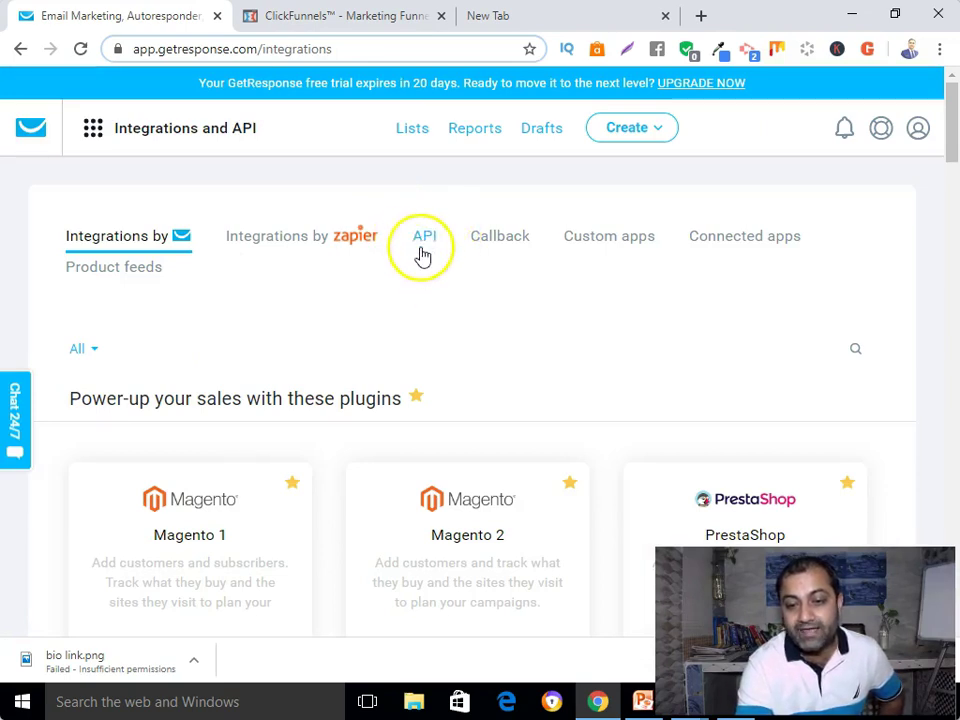
left_click(424, 243)
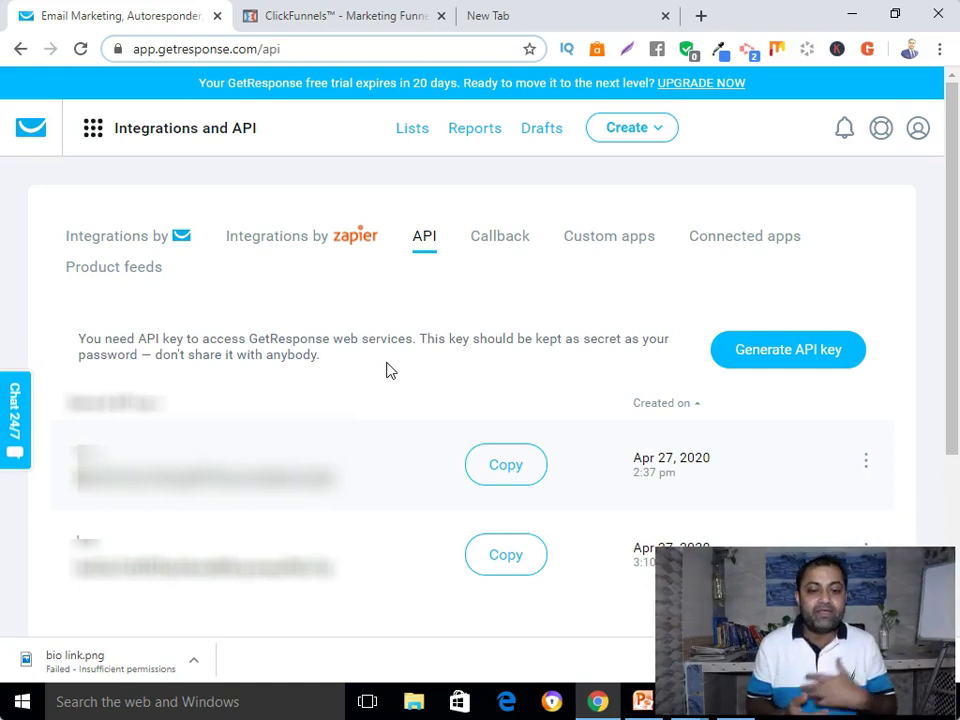
Generate a new GetResponse API key under an identifying name and copy the key.
scroll(391, 371, "down", 1)
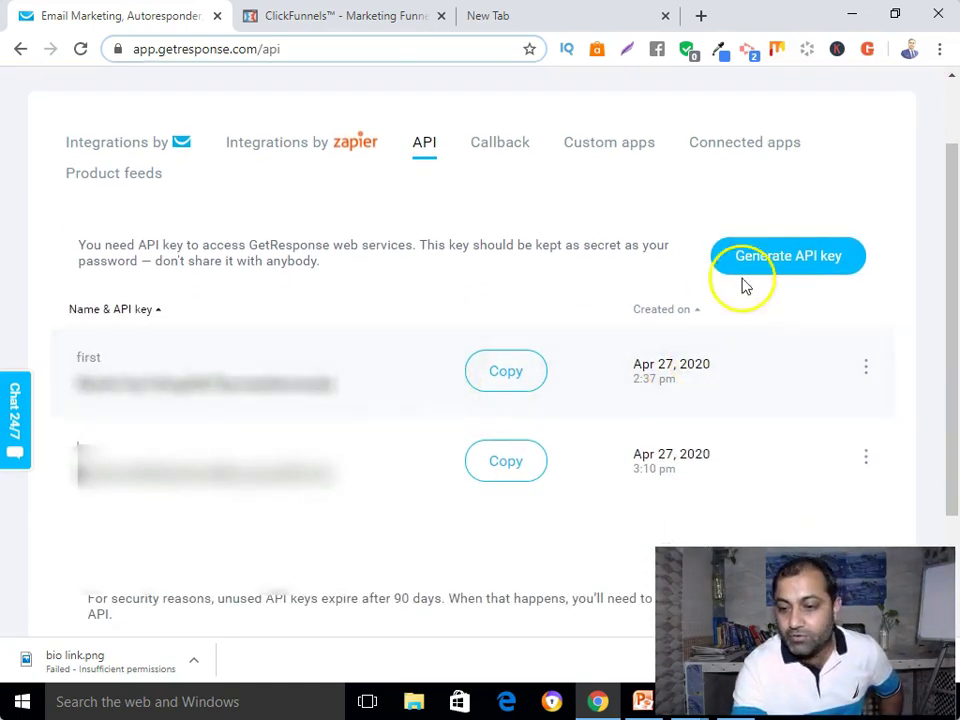
left_click(776, 261)
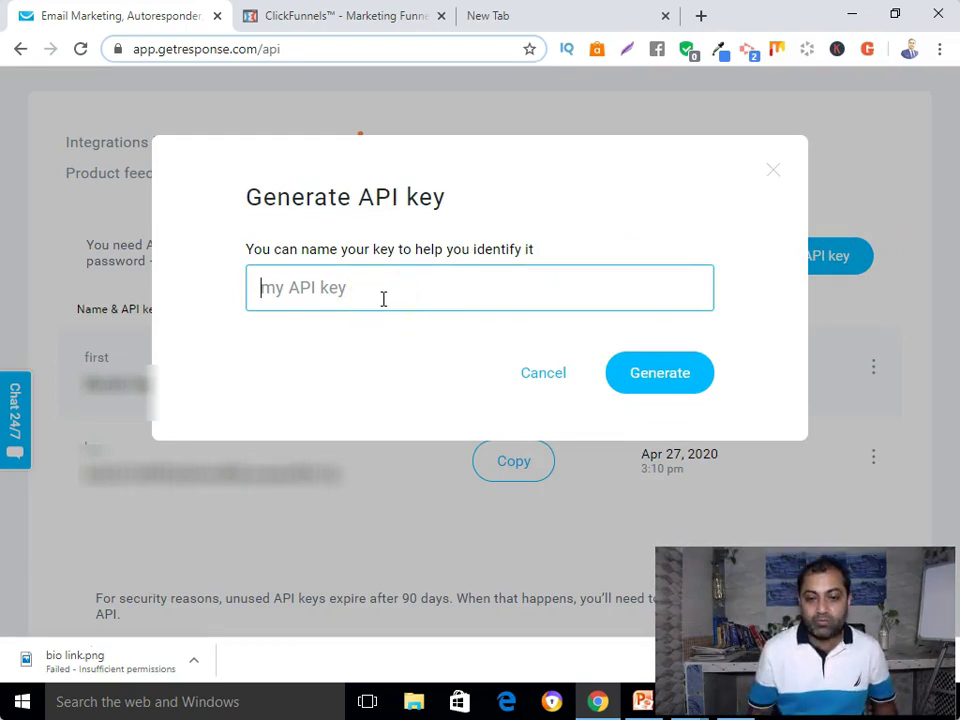
type("ck")
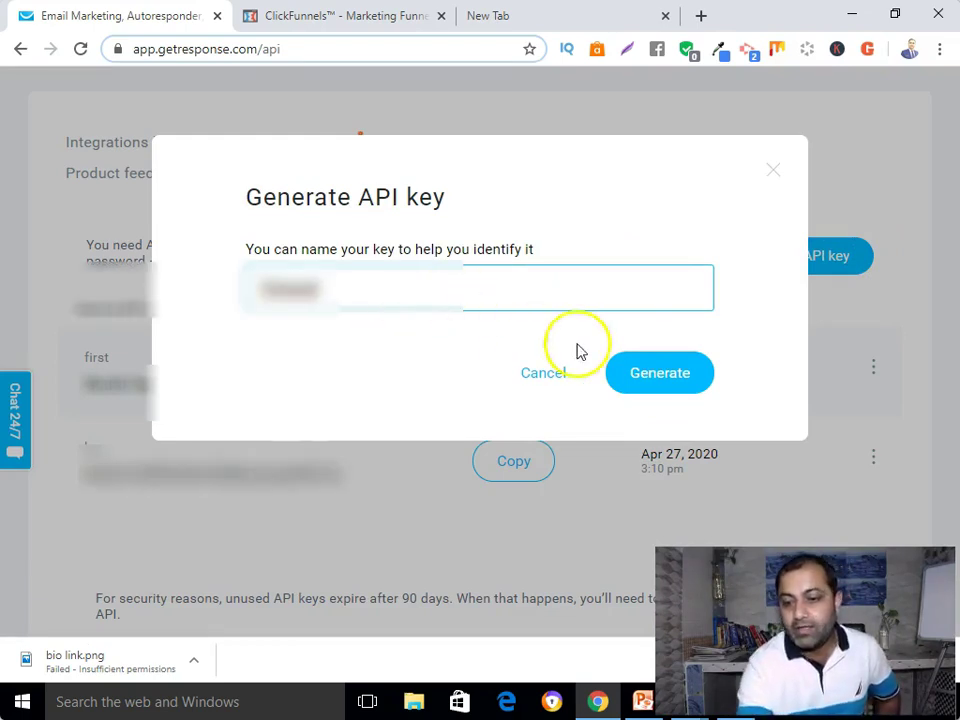
left_click(667, 388)
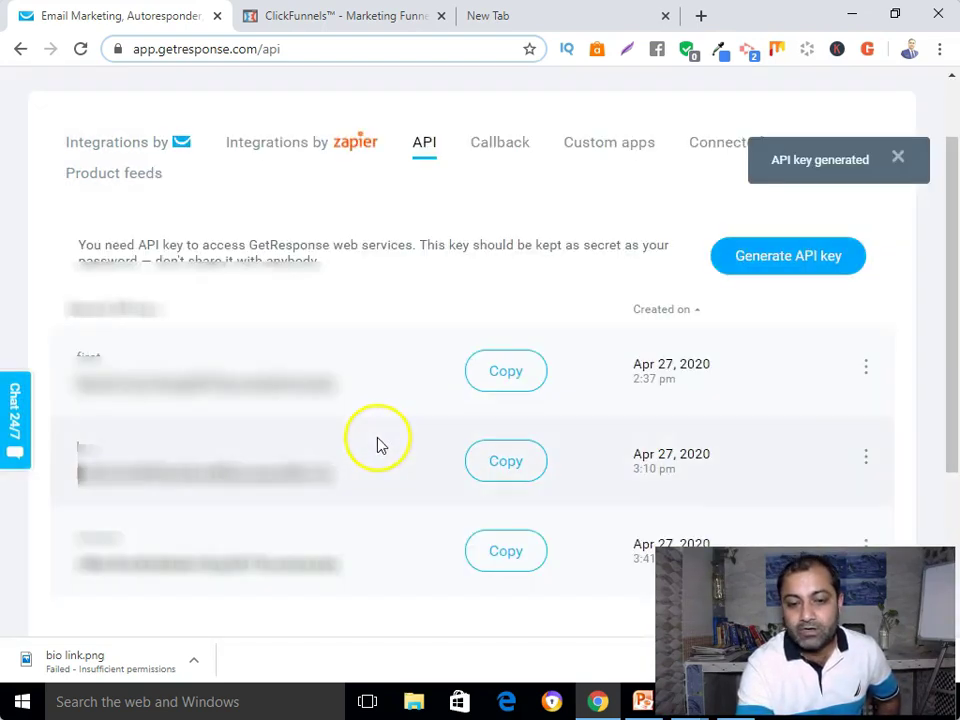
scroll(375, 446, "down", 2)
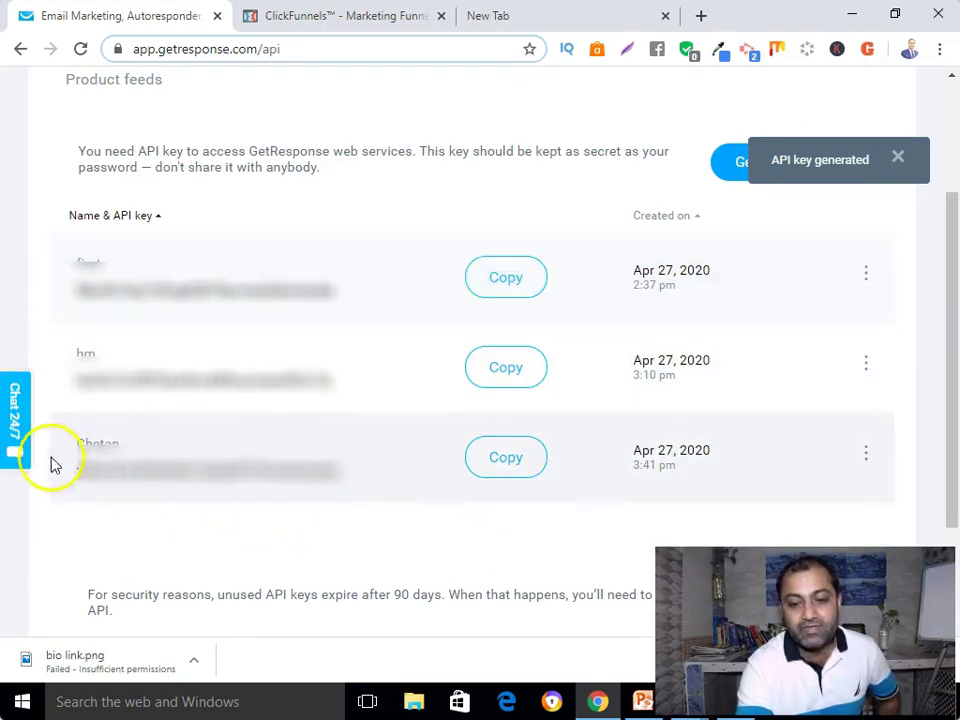
left_click(510, 460)
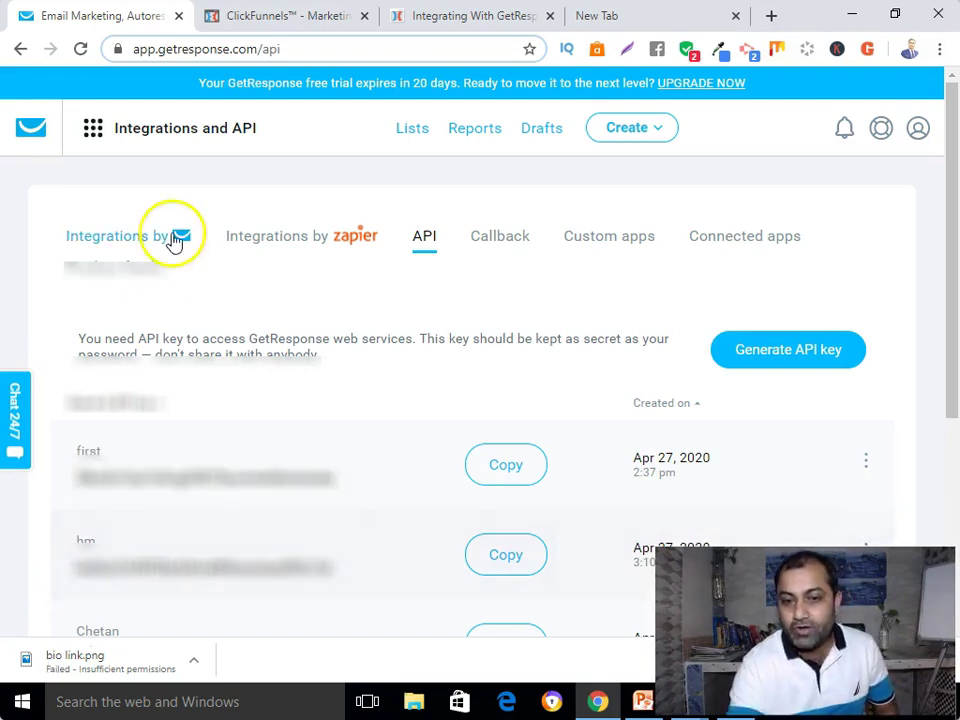
Switch to ClickFunnels and open the Integrations page of the account settings.
left_click(288, 16)
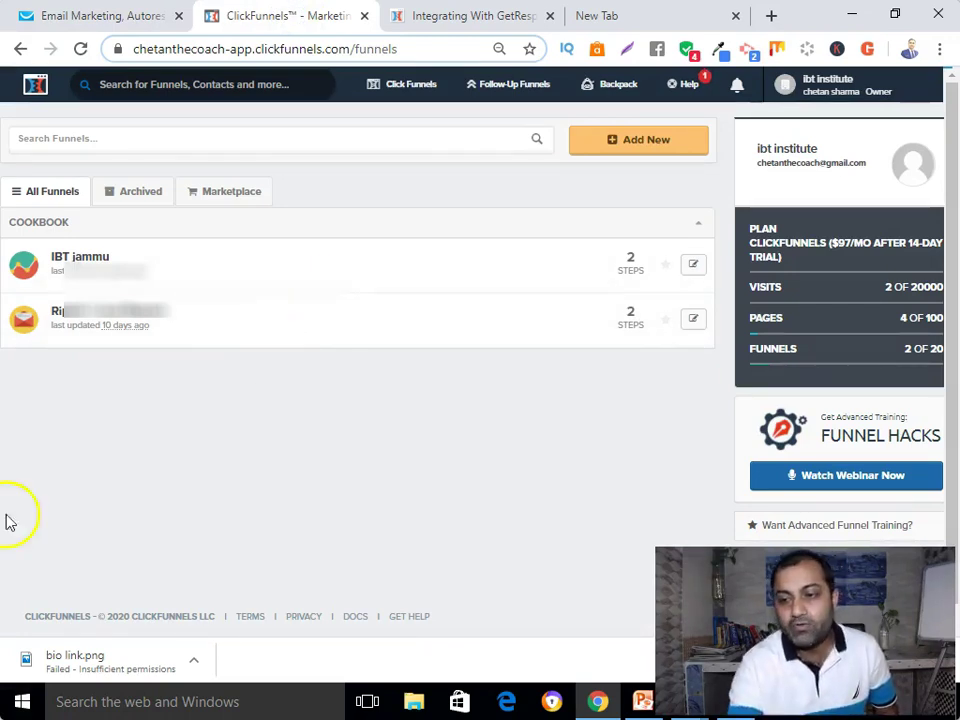
left_click(827, 90)
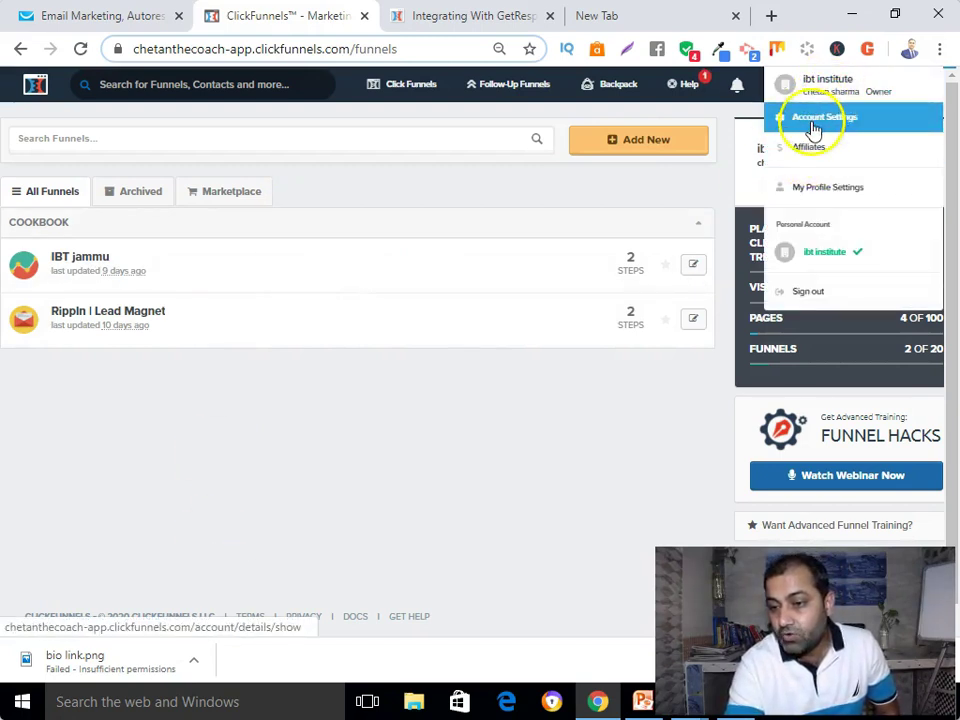
left_click(815, 120)
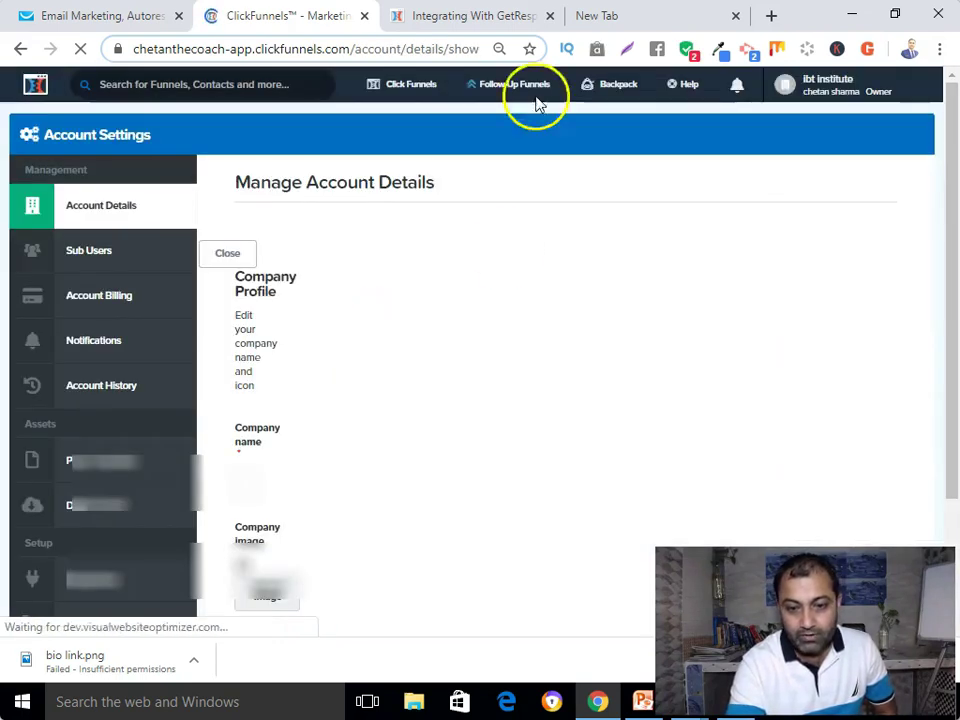
scroll(75, 420, "down", 2)
scroll(92, 440, "down", 2)
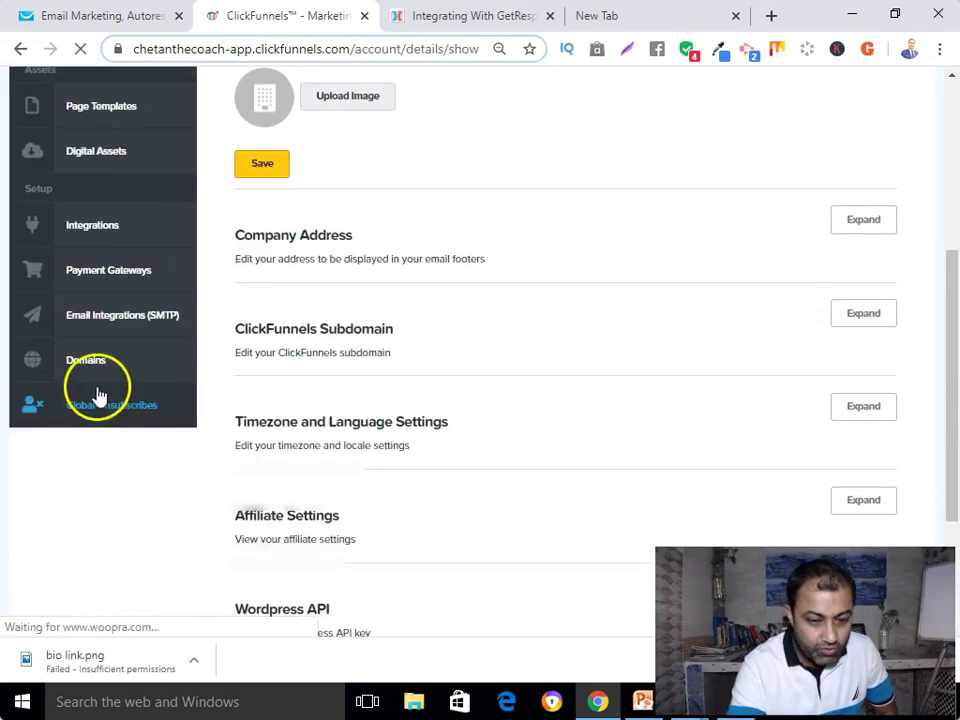
left_click(90, 228)
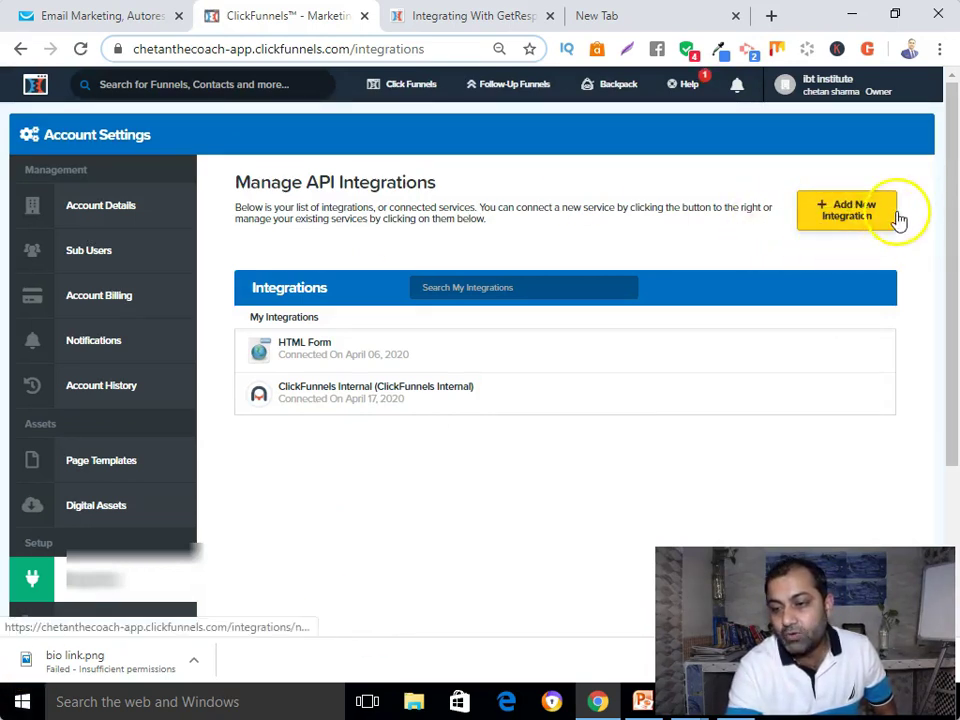
Start a new integration and choose GetResponse from the available services.
left_click(845, 215)
left_click(491, 467)
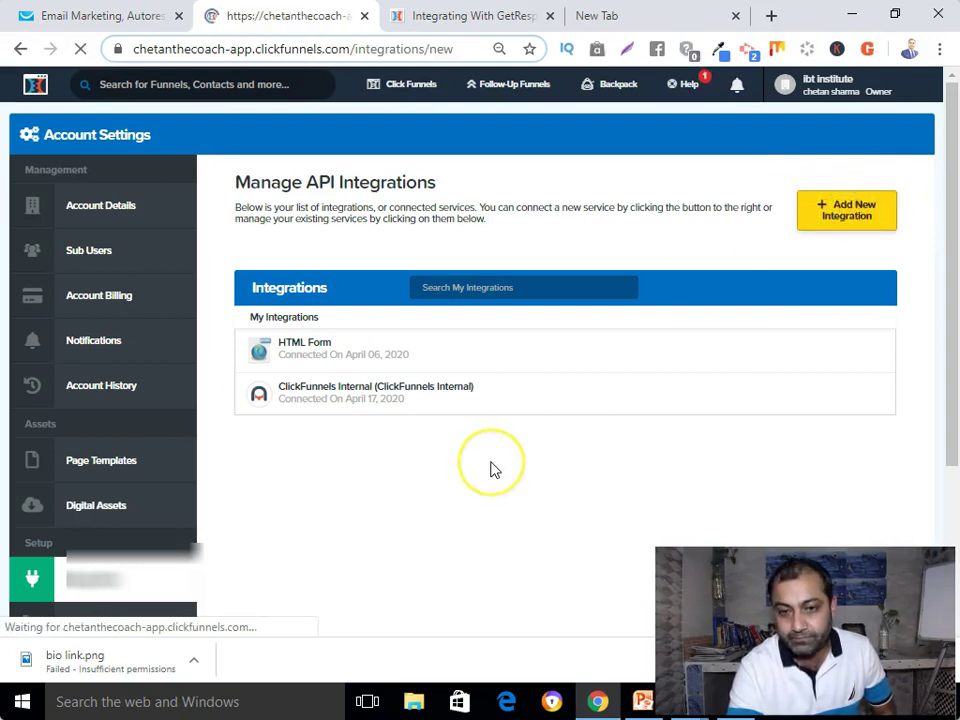
scroll(491, 467, "down", 5)
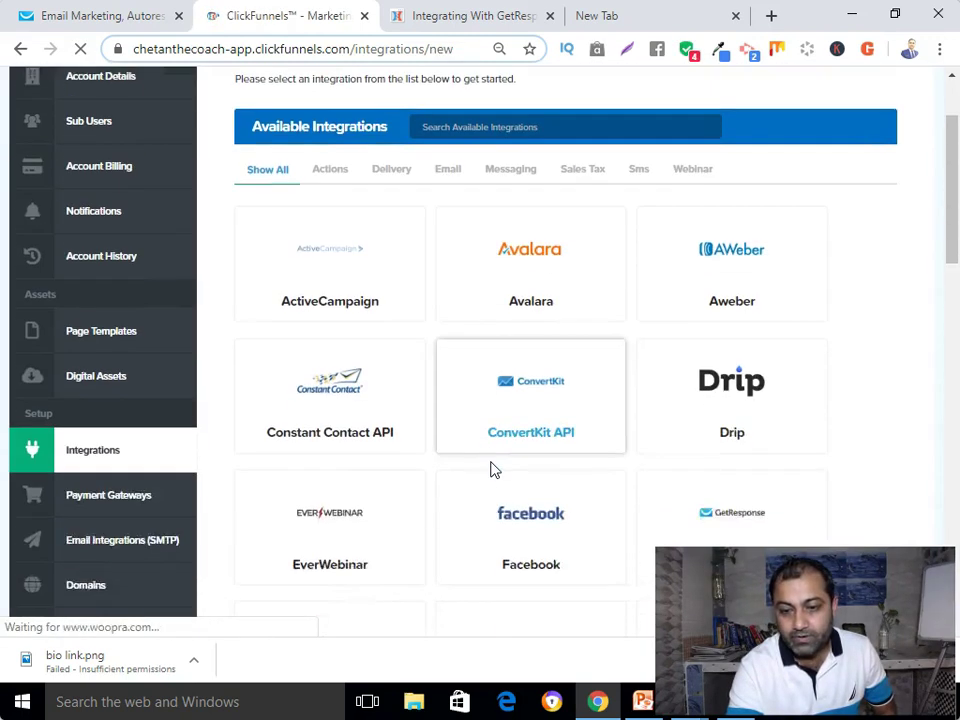
scroll(491, 469, "up", 1)
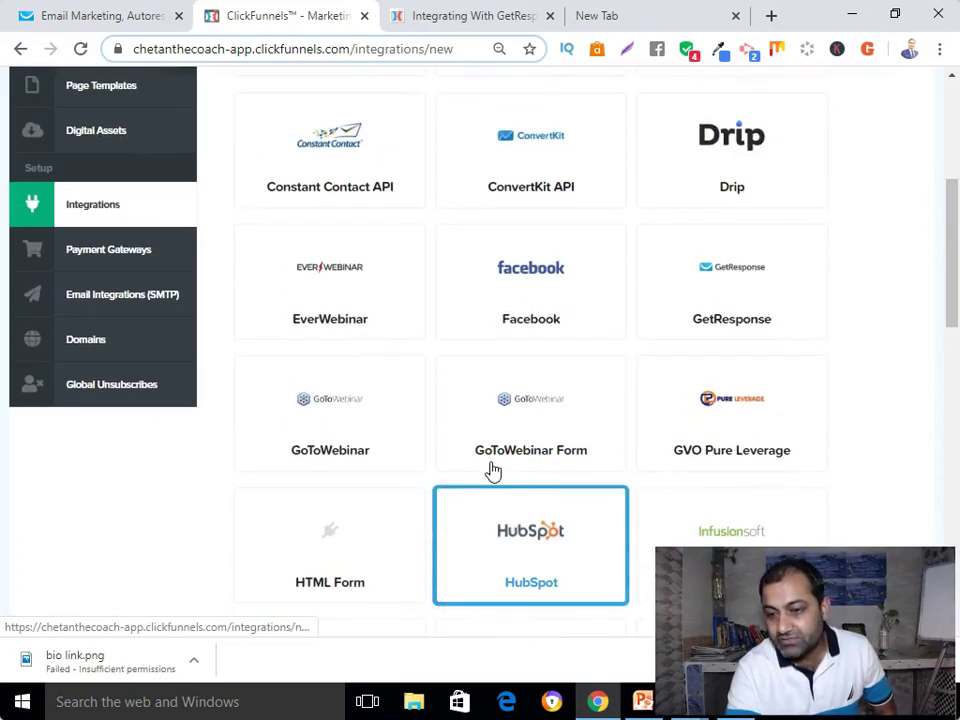
left_click(765, 143)
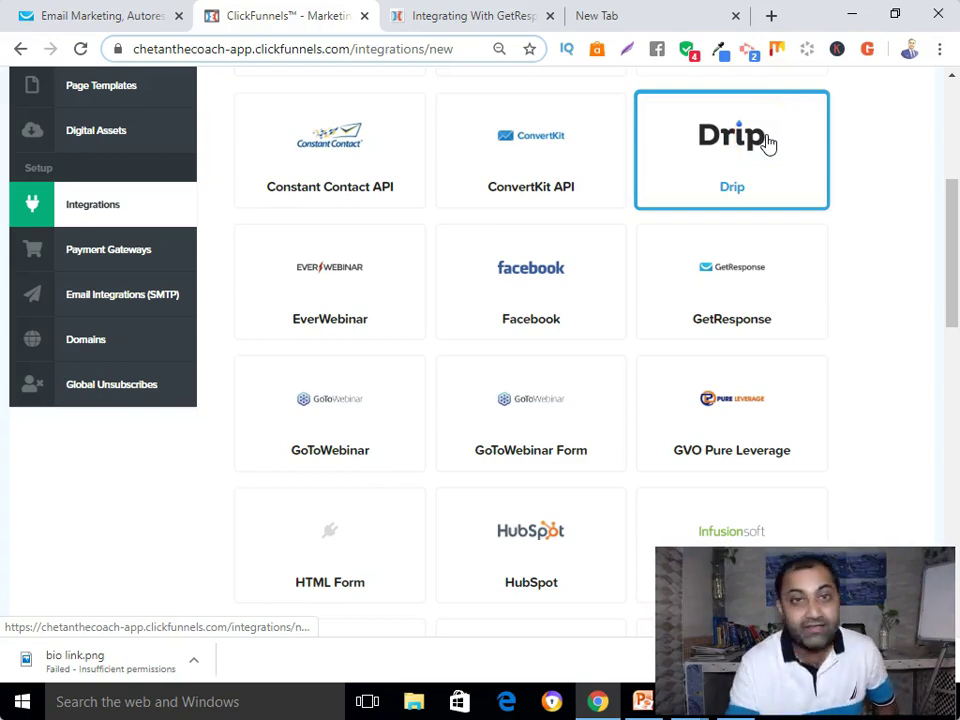
left_click(714, 289)
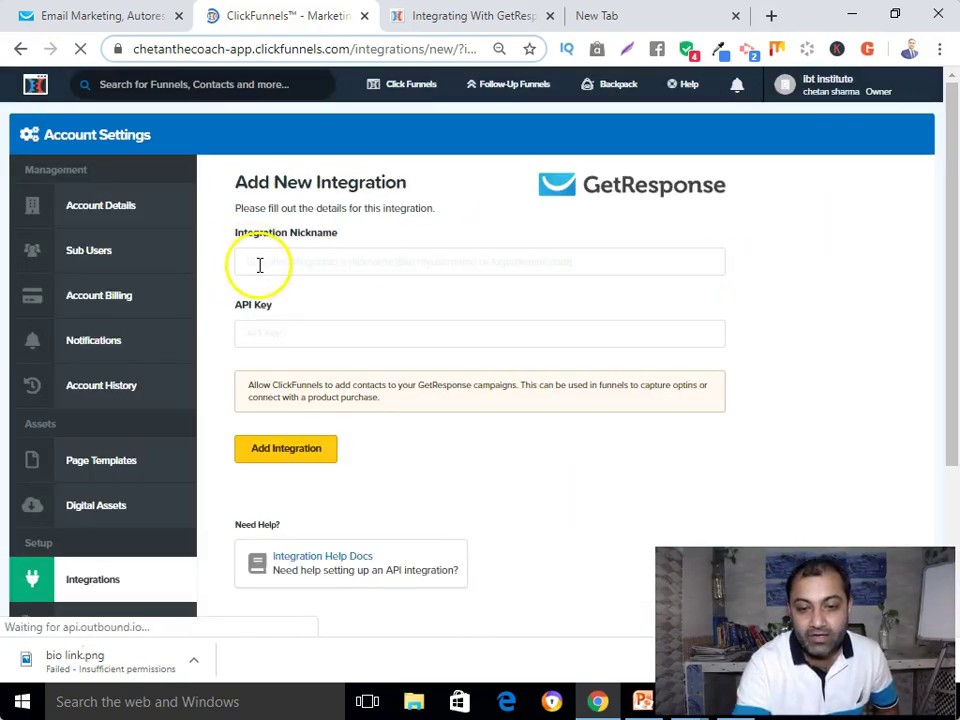
Enter GetResponse as the integration nickname.
left_click(308, 260)
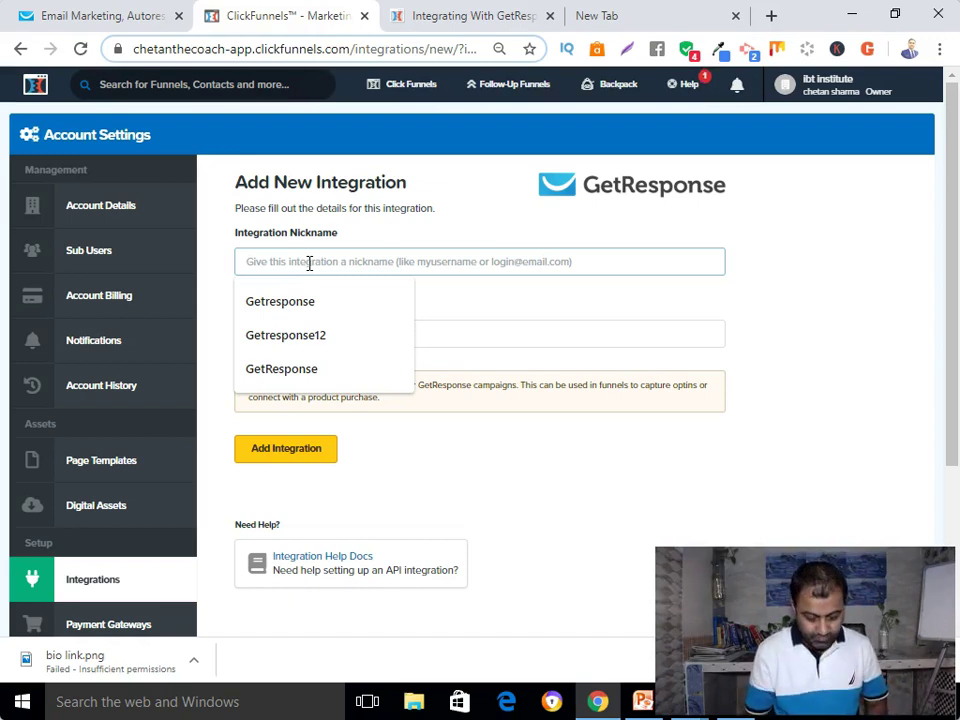
type("Get")
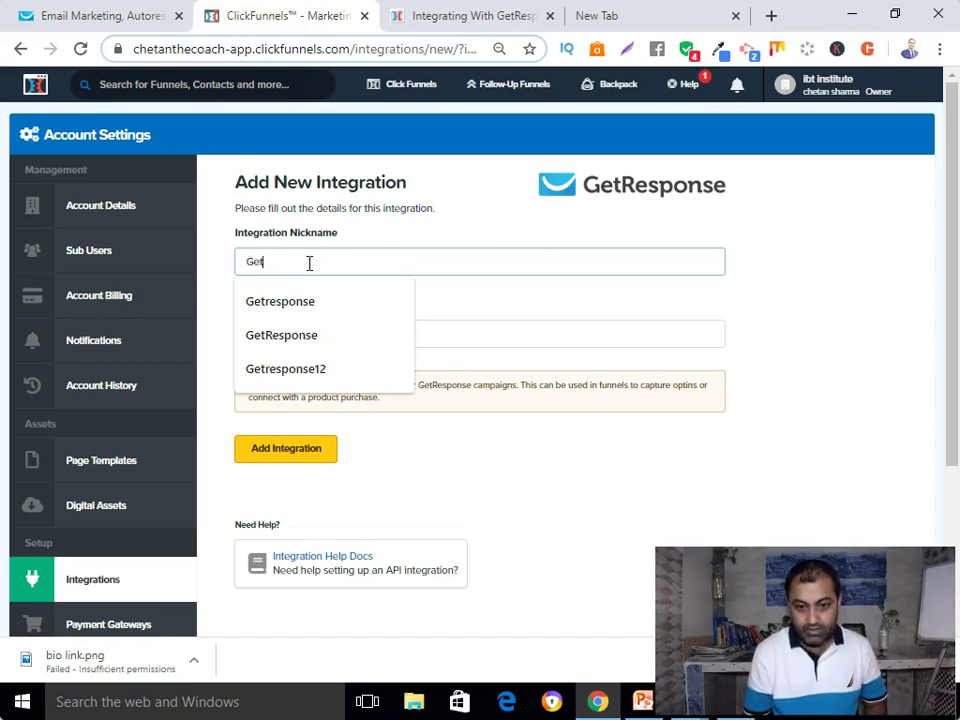
type("Response")
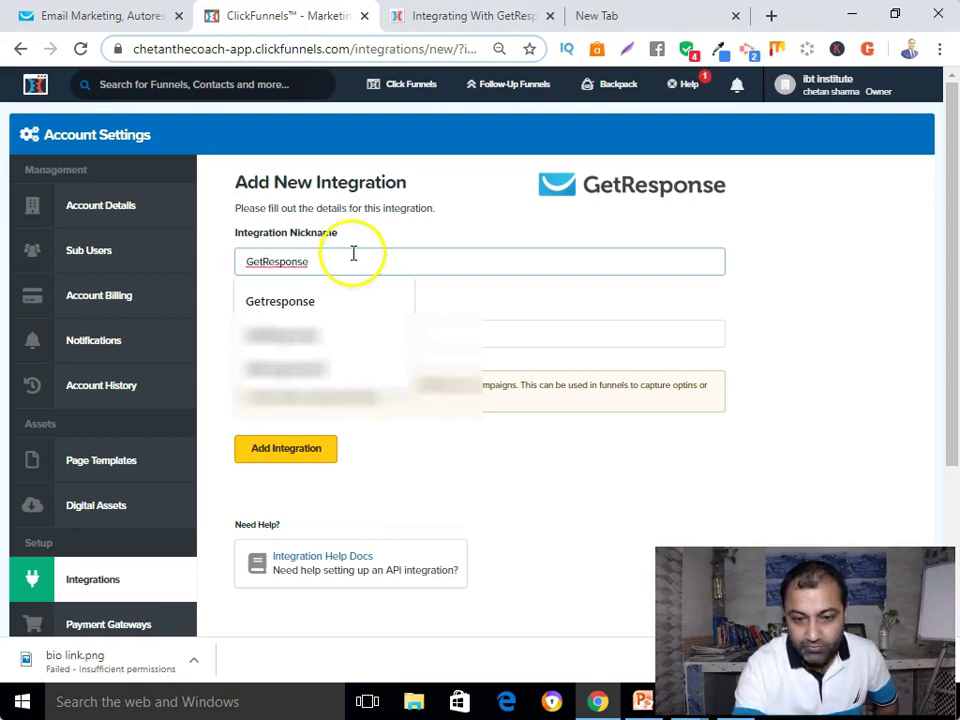
left_click(389, 236)
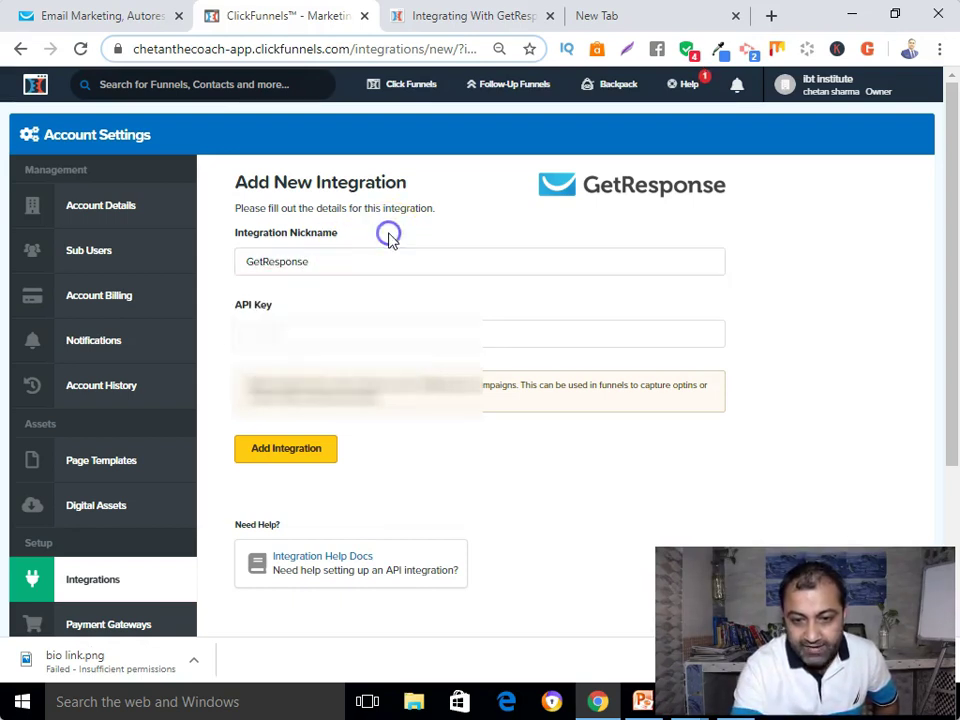
Paste the copied API key into the API Key field and add the GetResponse integration.
left_click(300, 336)
left_click(379, 337)
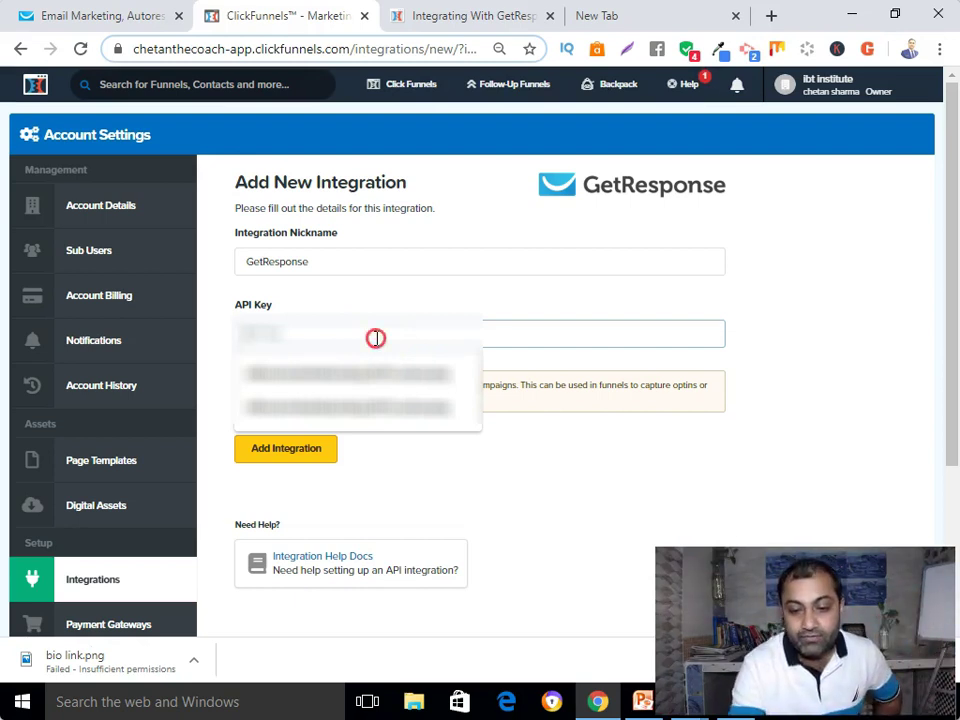
right_click(375, 338)
left_click(416, 455)
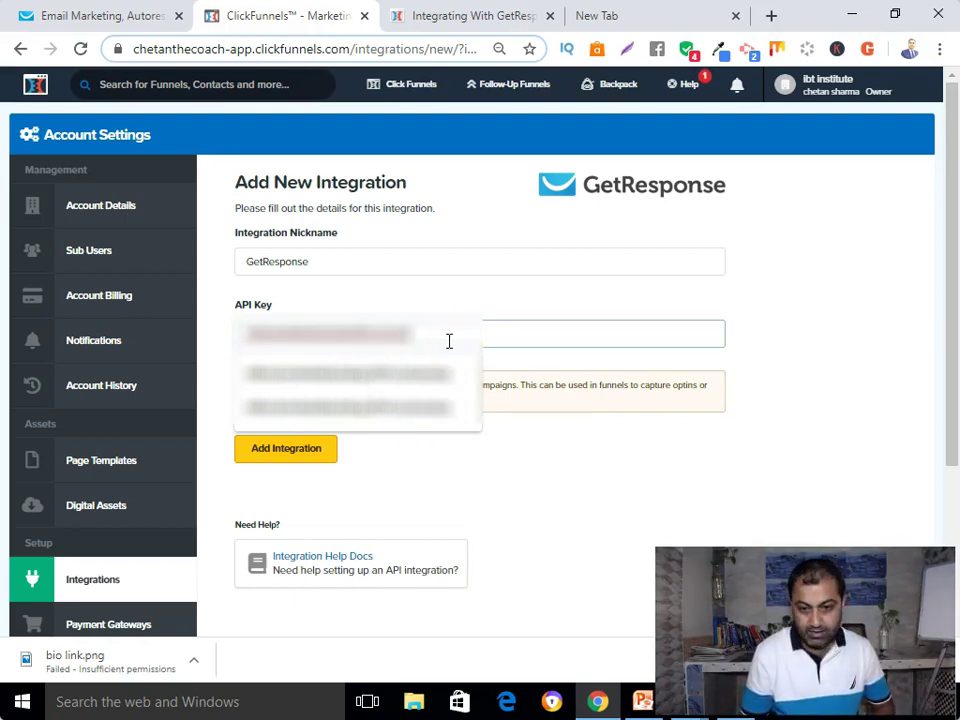
left_click(456, 306)
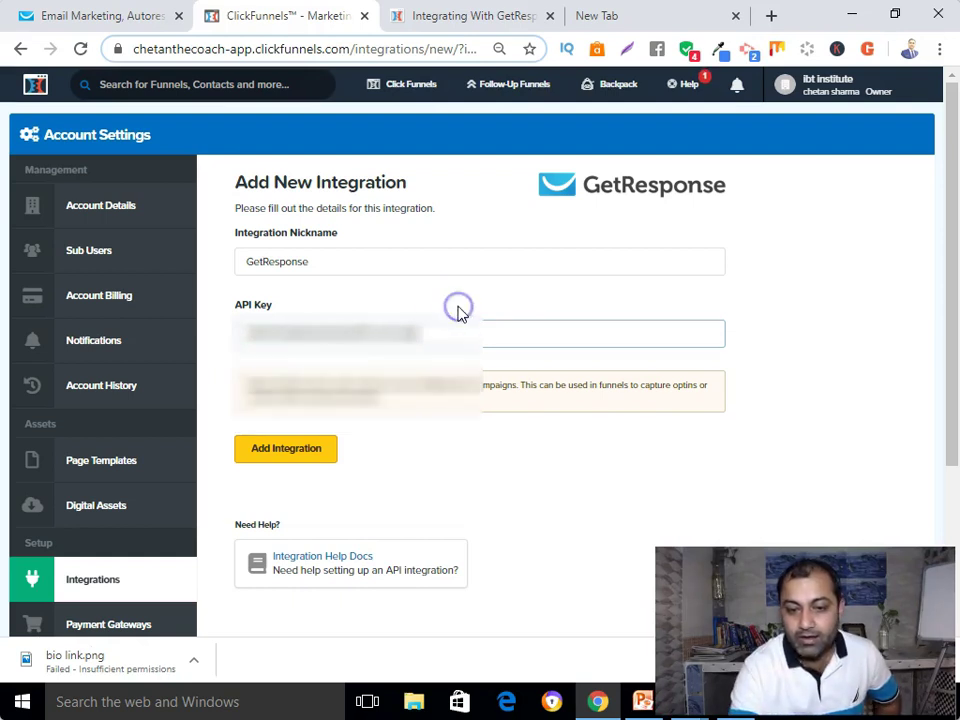
left_click(369, 264)
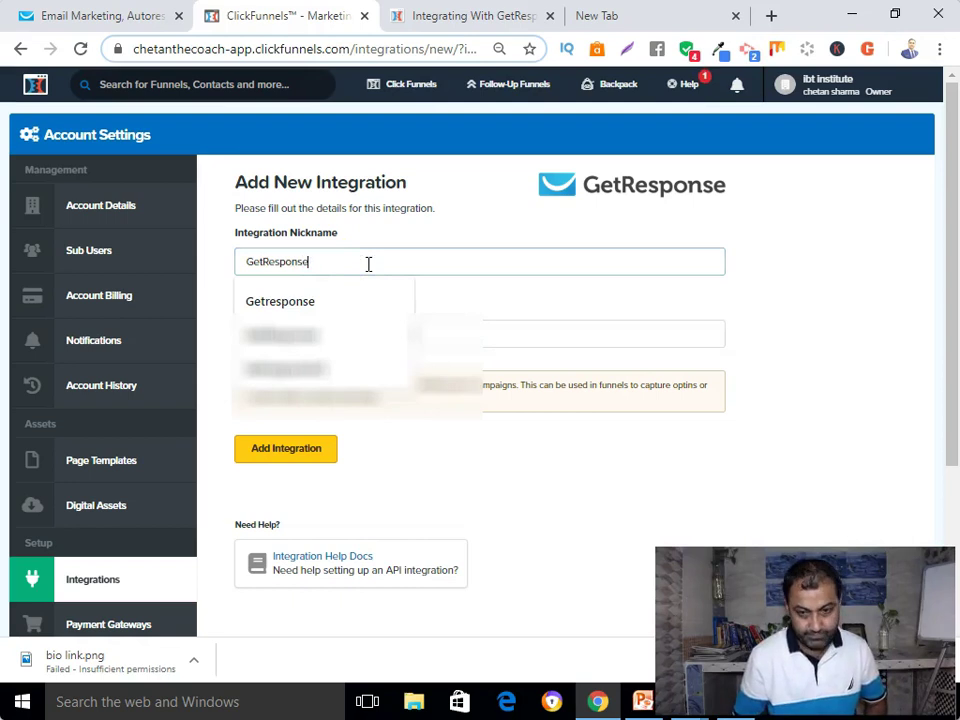
left_click(414, 236)
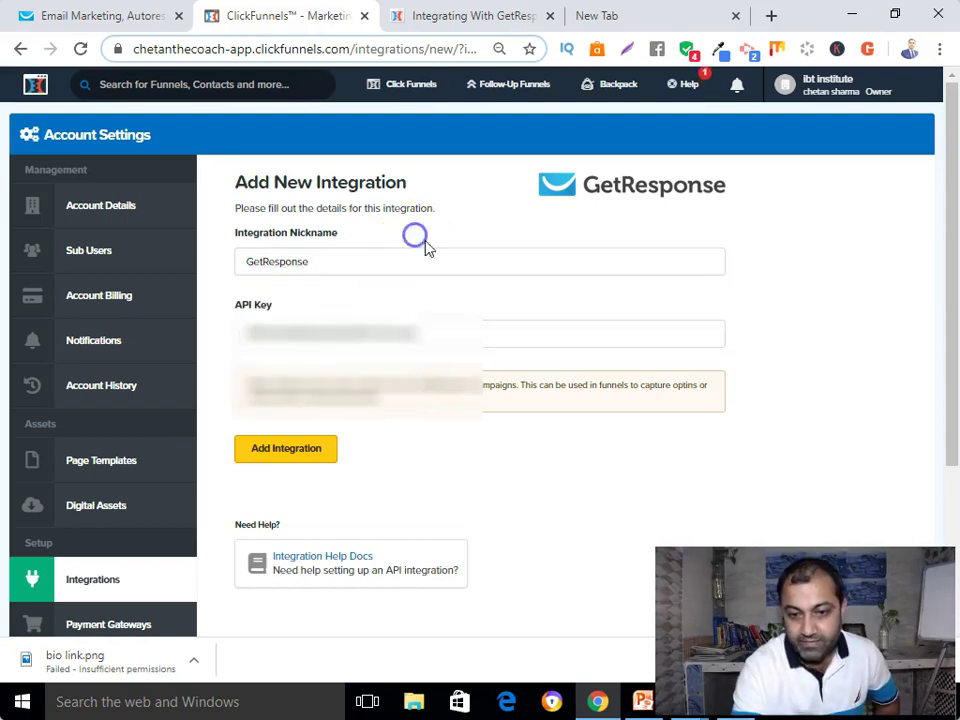
left_click(286, 458)
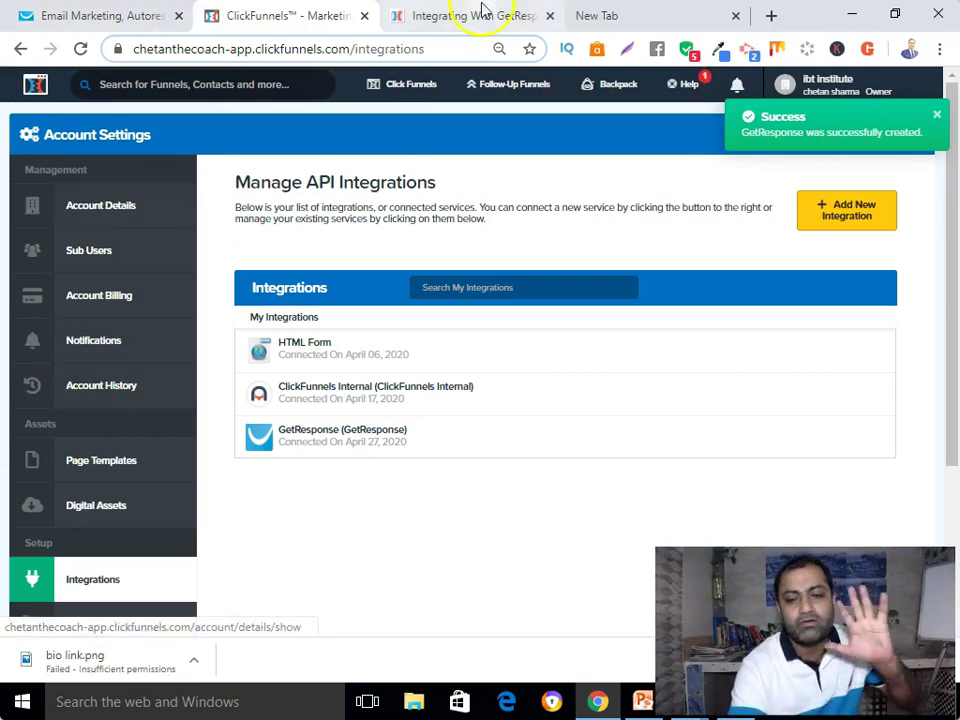
Open the Rippln | Lead Magnet funnel and load its Optin step's control page in the page editor.
mouse_move(407, 86)
left_click(401, 121)
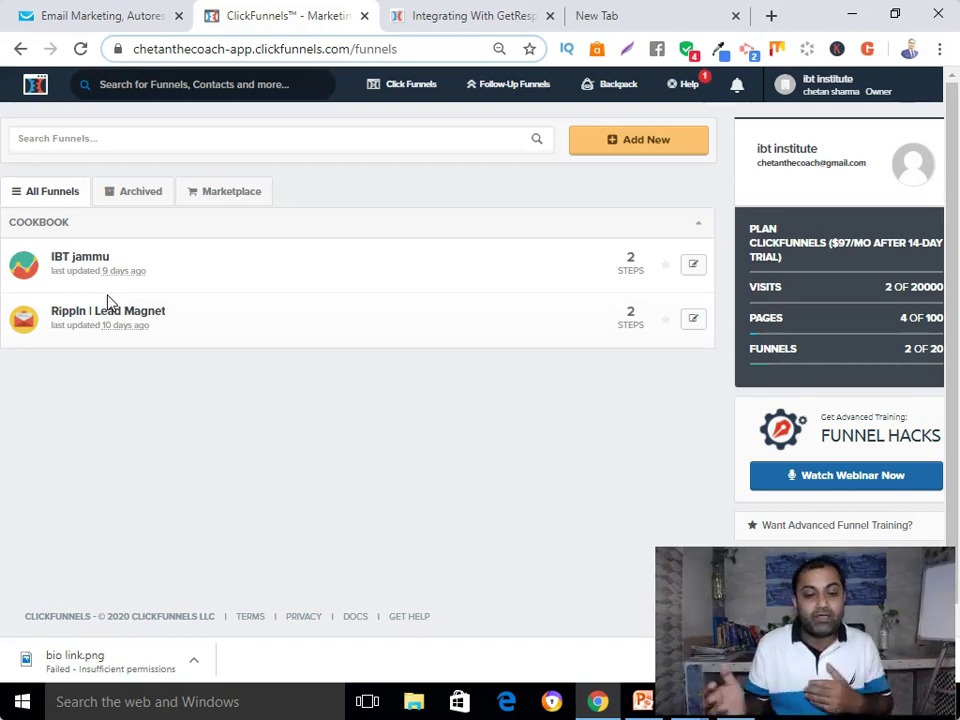
left_click(107, 315)
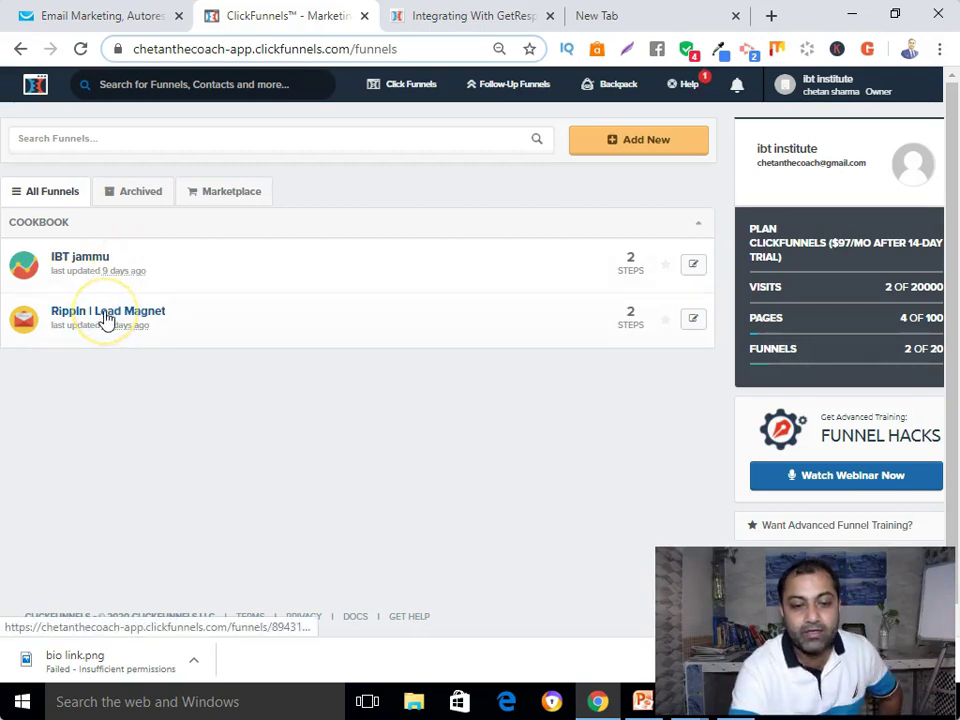
left_click(106, 316)
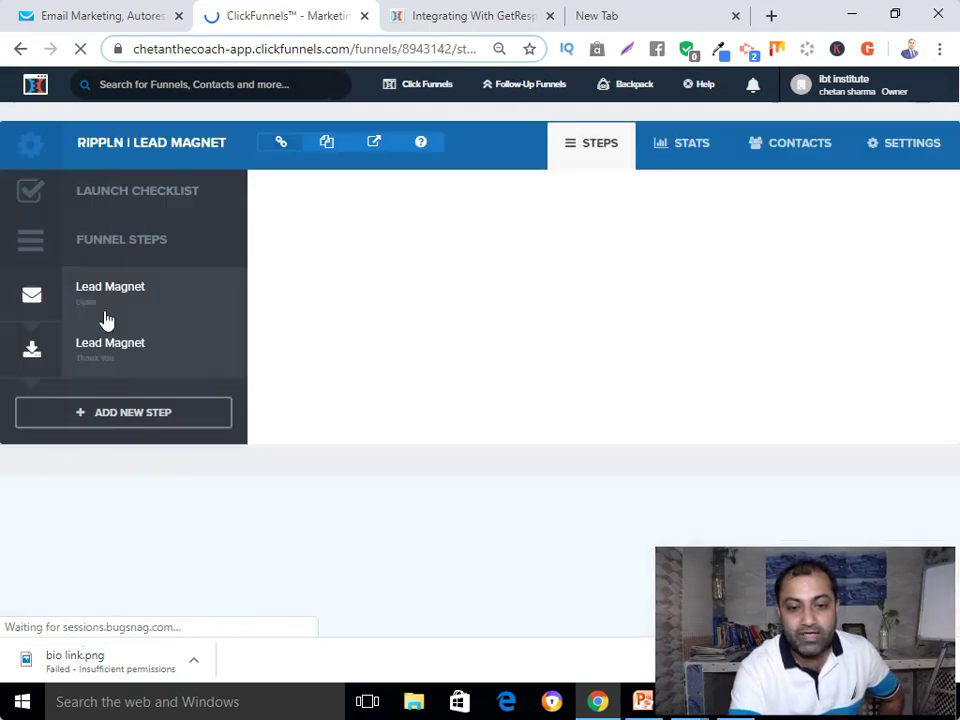
scroll(493, 396, "down", 1)
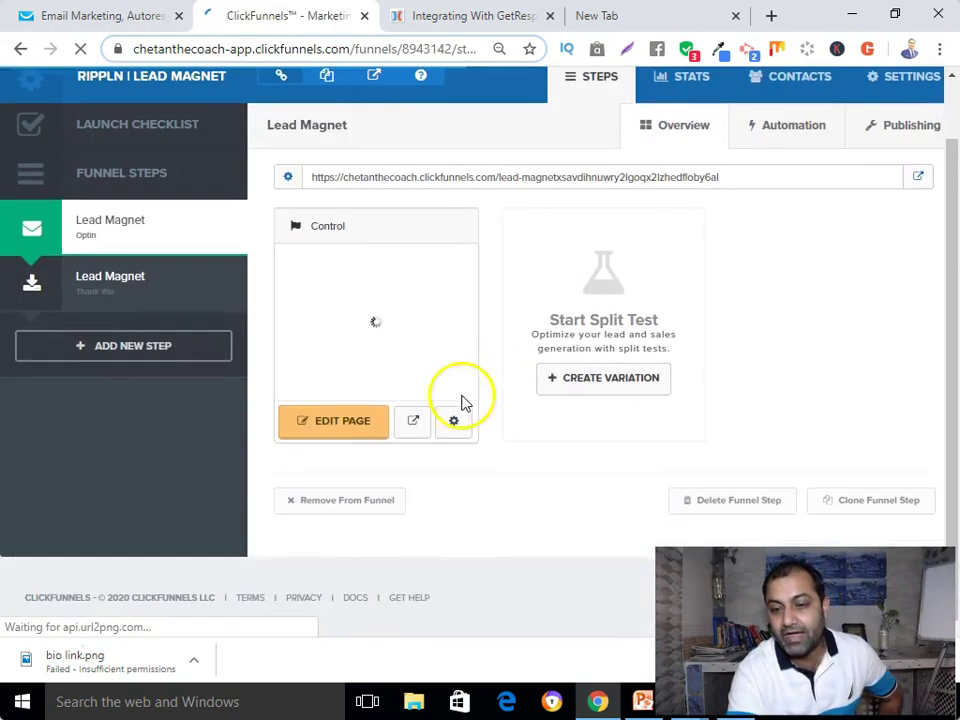
left_click(336, 428)
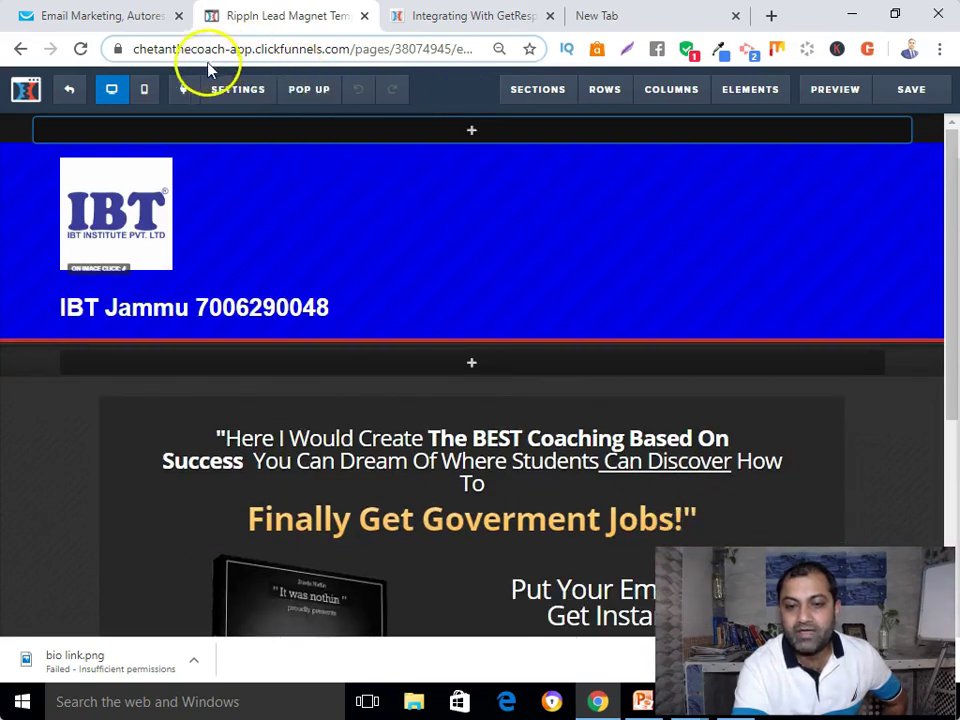
Connect the page's email integration to GetResponse with the Add To Campaign action, refresh the lists from the API and choose first_list_jmu.
mouse_move(242, 94)
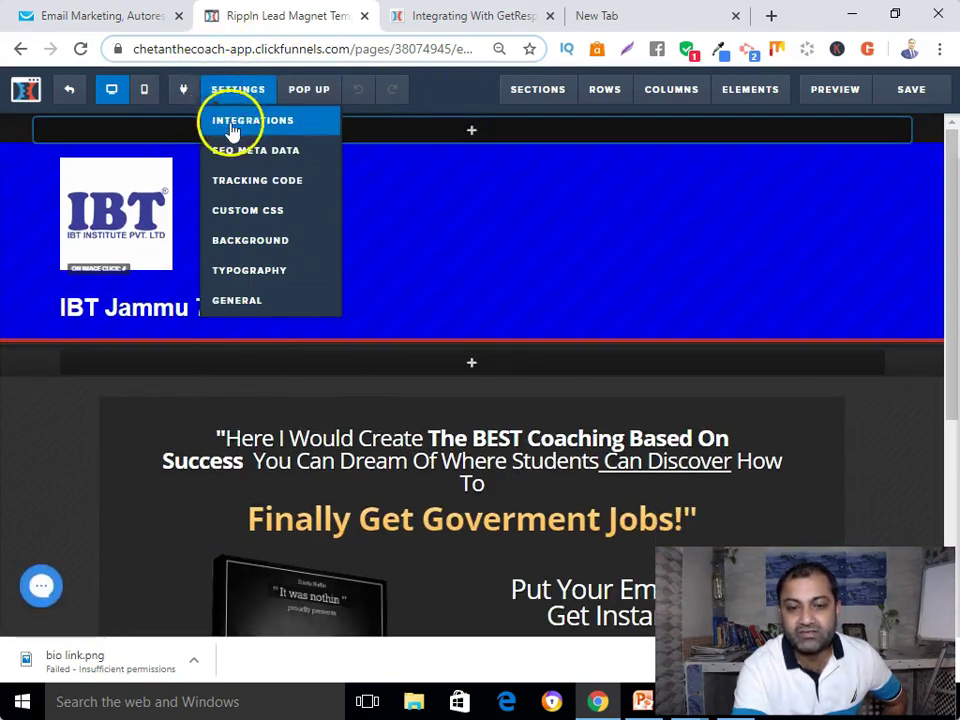
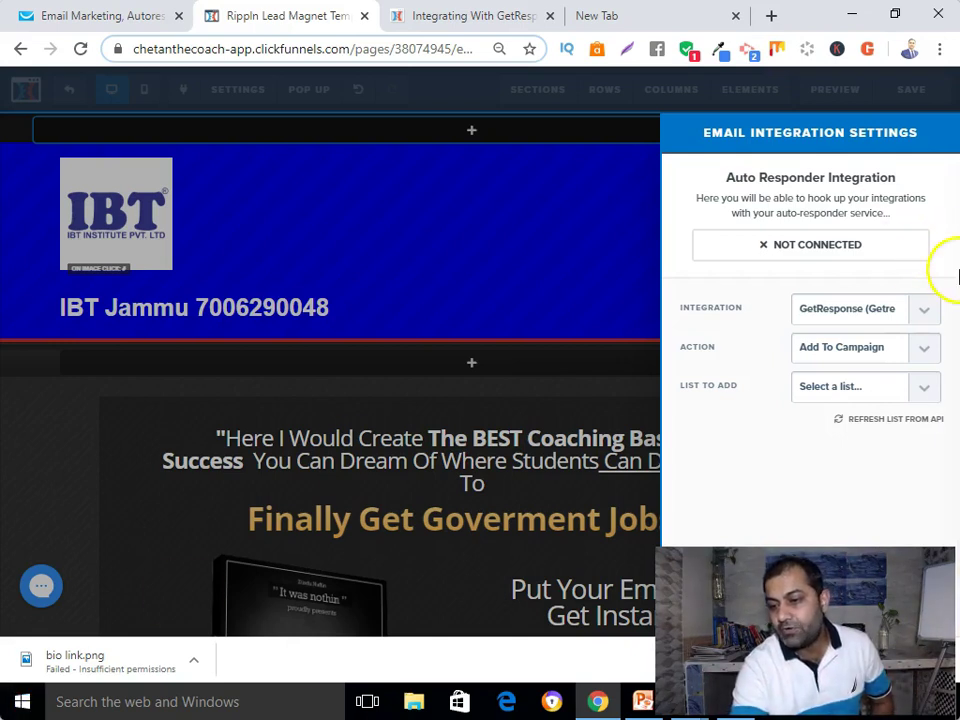
left_click(922, 392)
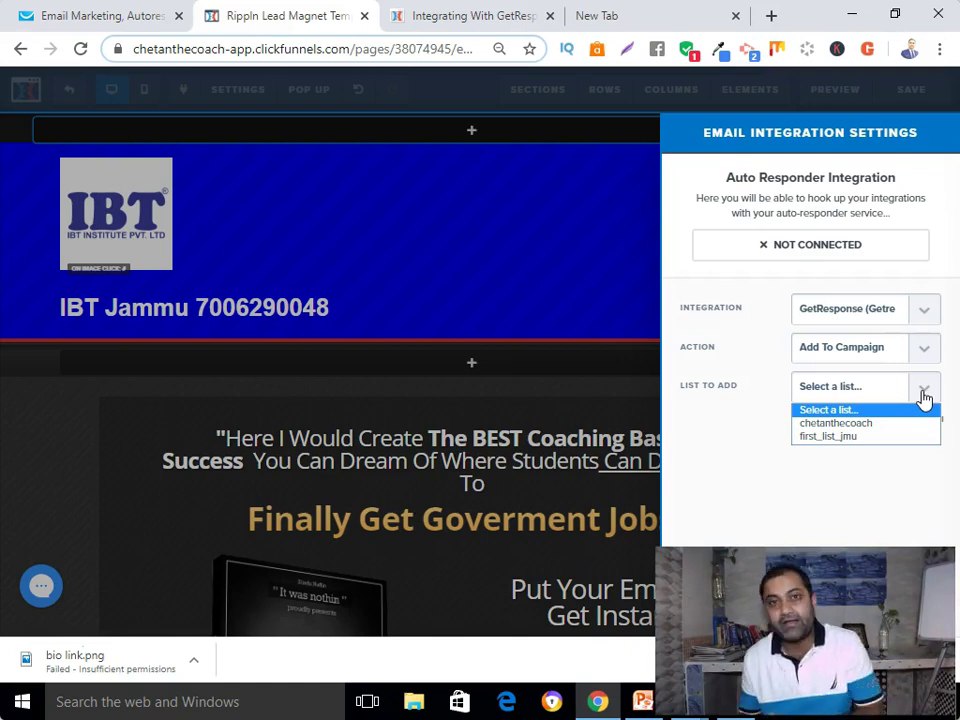
left_click(922, 398)
left_click(868, 428)
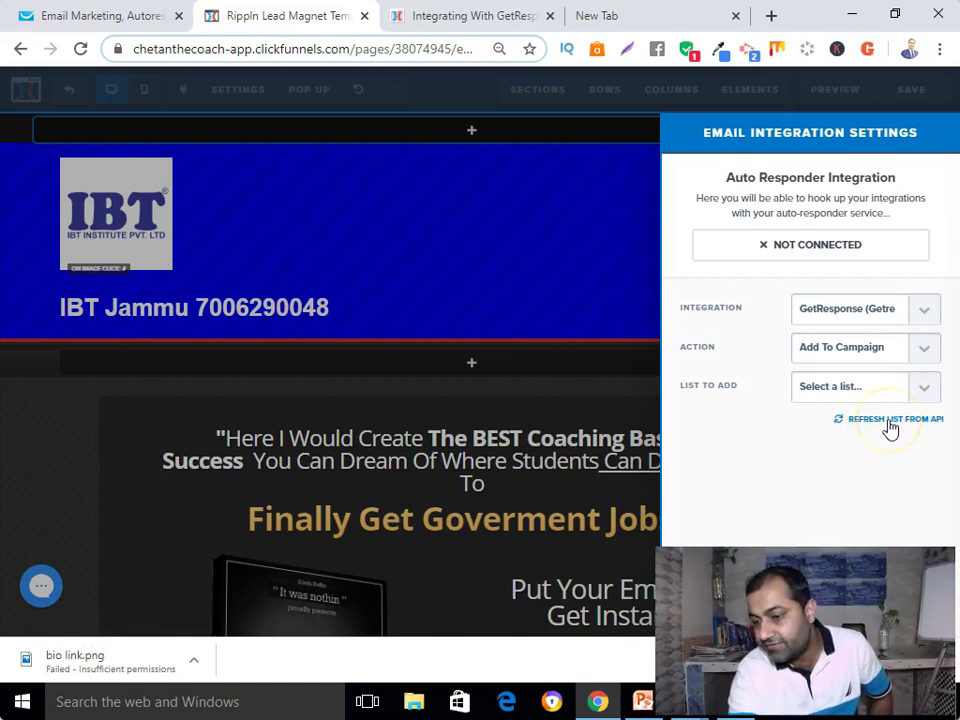
left_click(887, 424)
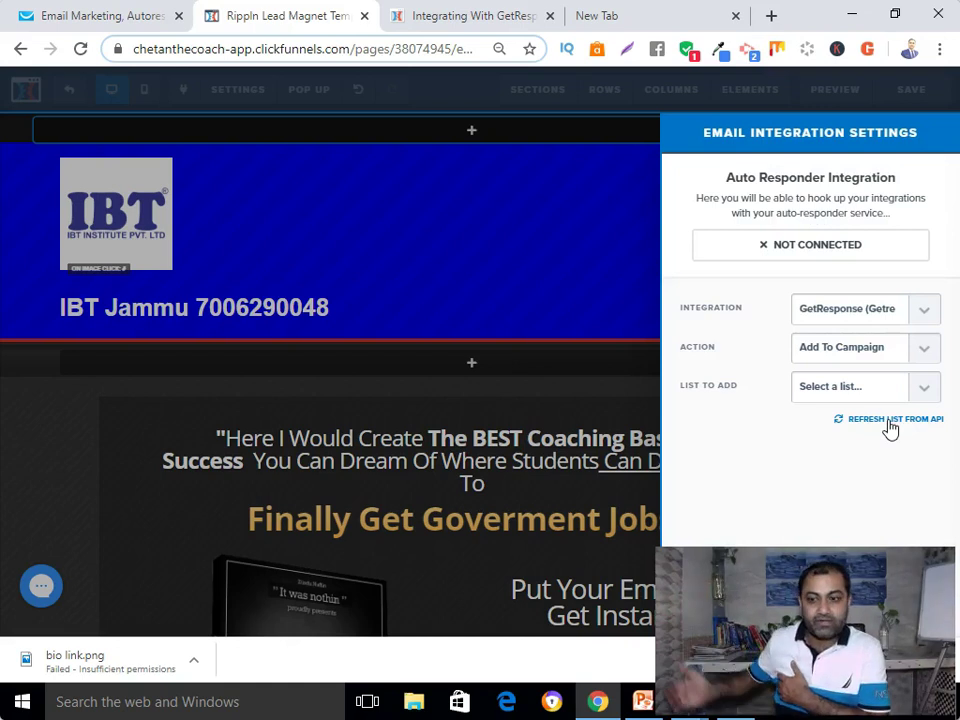
left_click(924, 388)
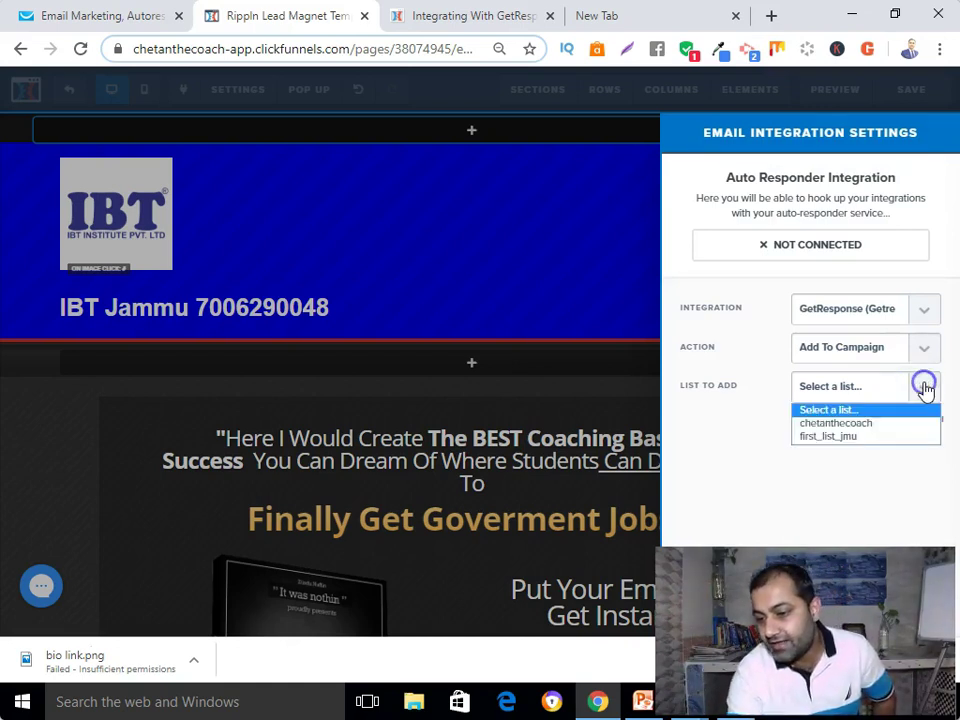
left_click(823, 438)
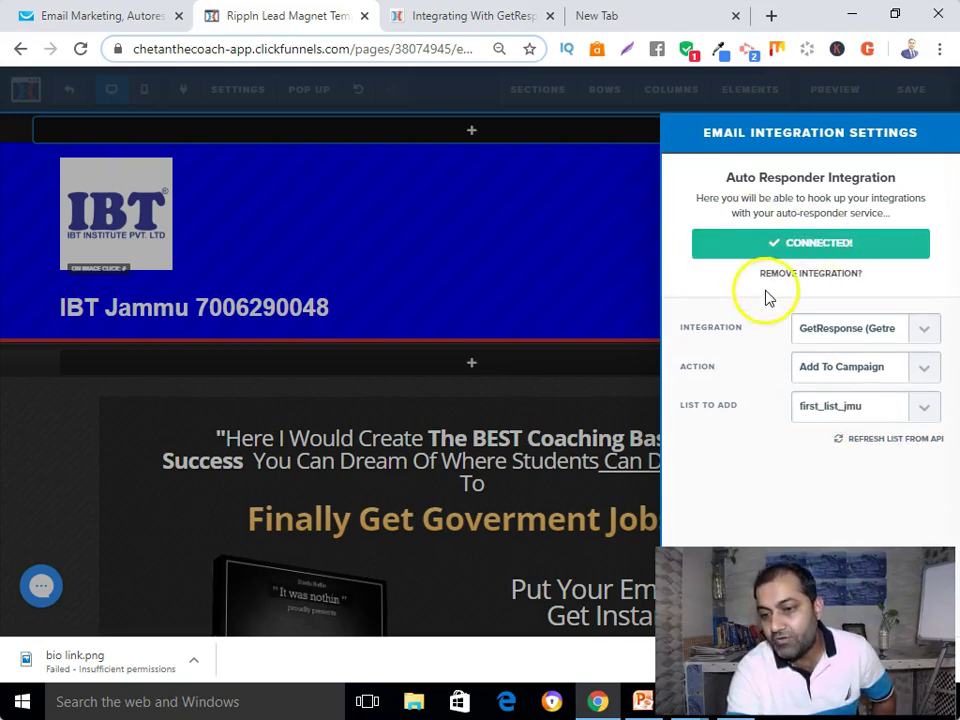
Close the email integration settings and save the opt-in page.
left_click(578, 392)
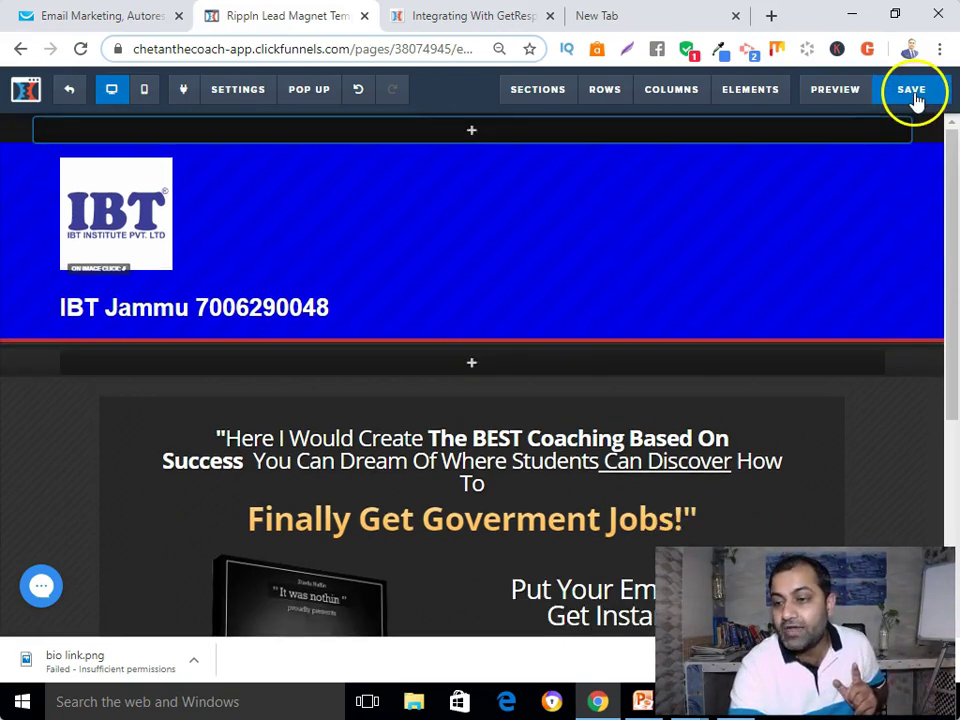
left_click(913, 95)
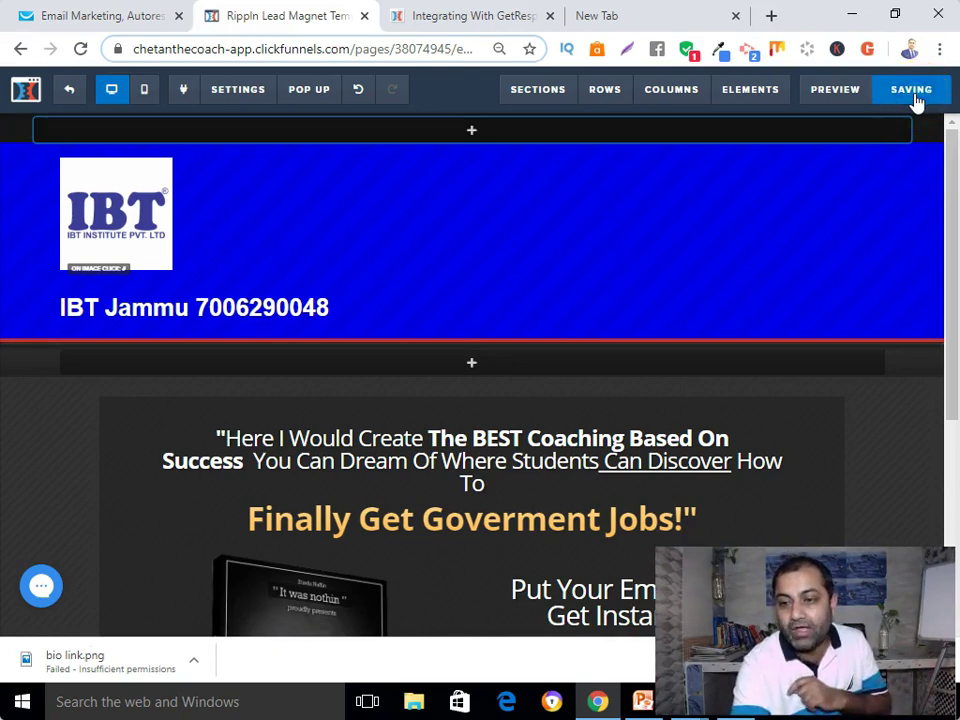
left_click(900, 285)
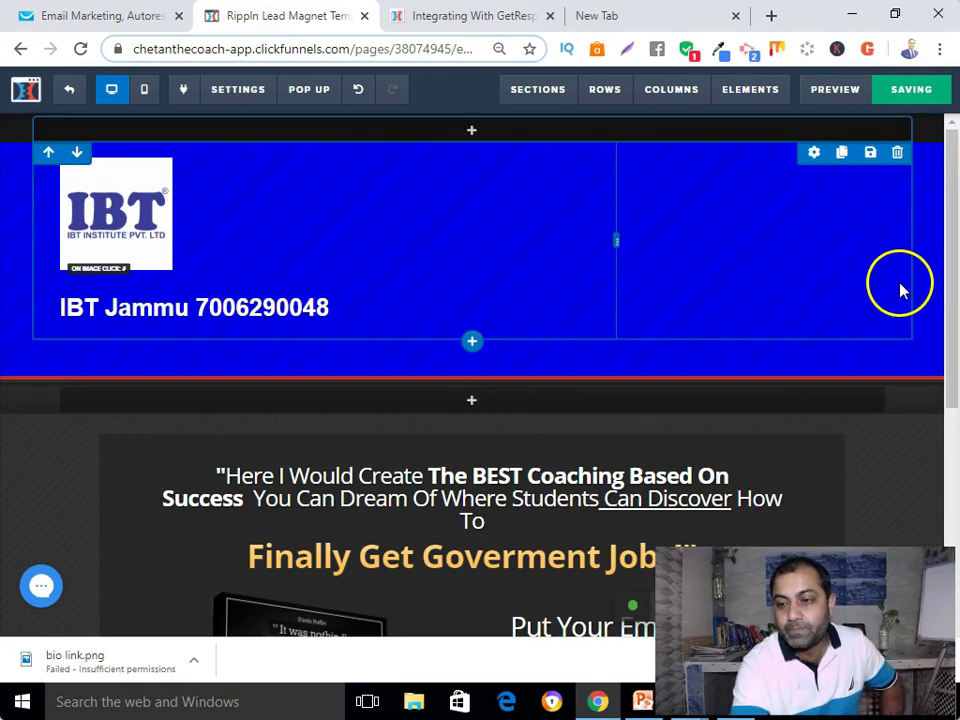
Preview the opt-in page and submit its Get PDF form with the autofill contact's name and email address.
left_click(860, 116)
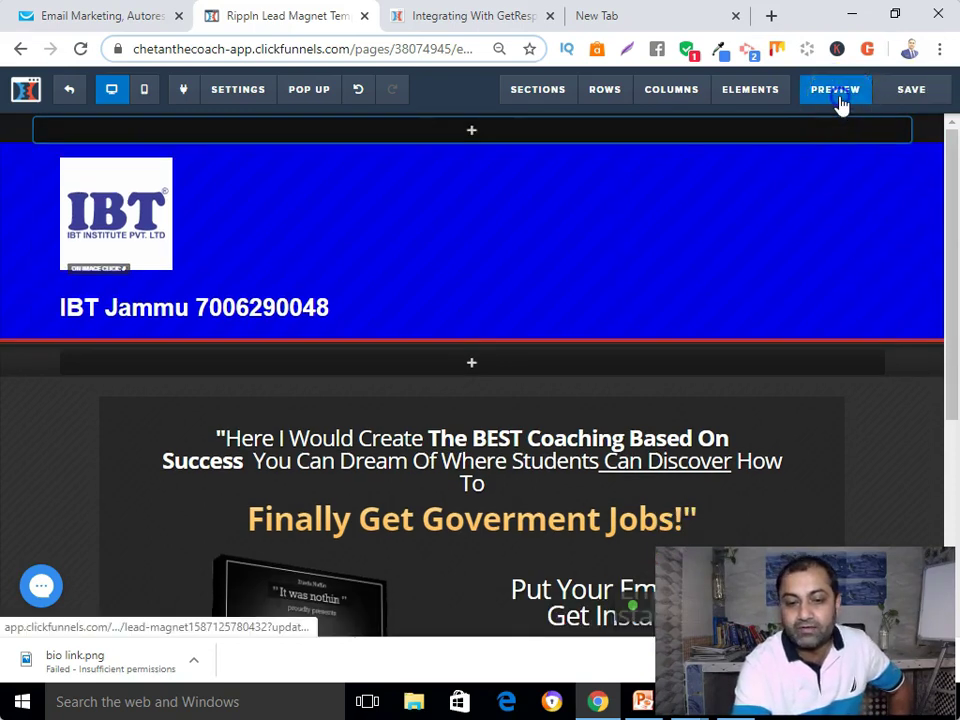
left_click(838, 100)
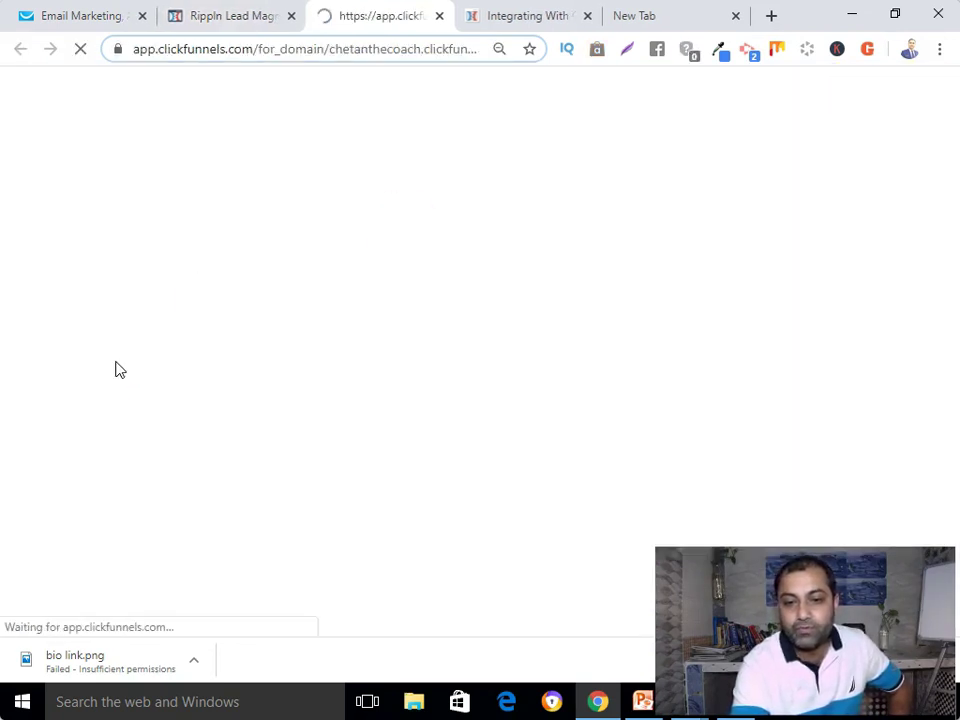
scroll(116, 369, "down", 3)
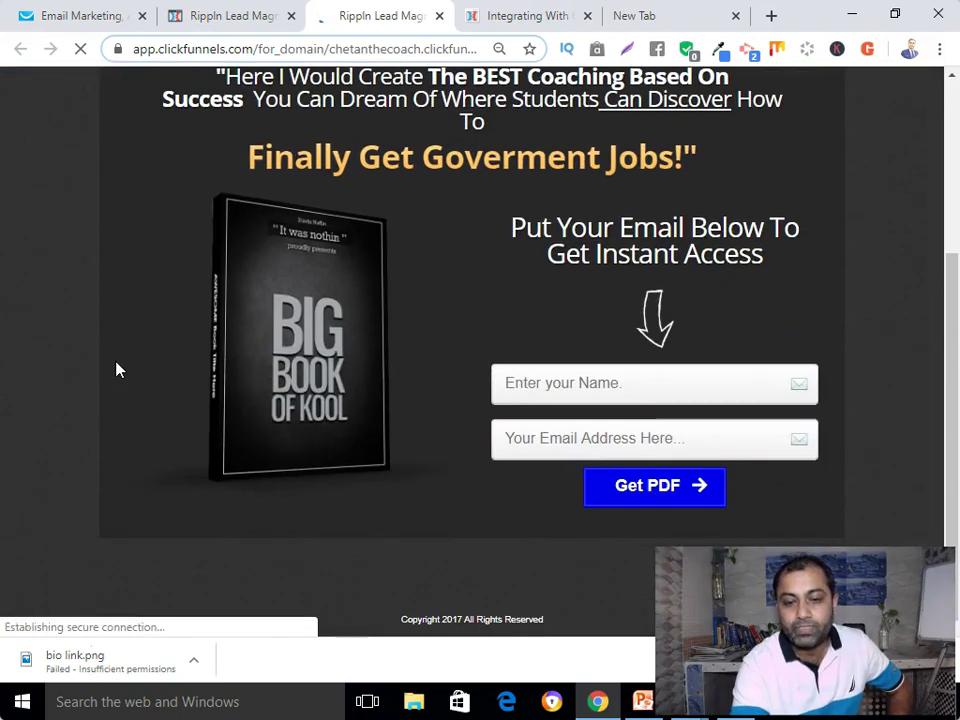
left_click(541, 386)
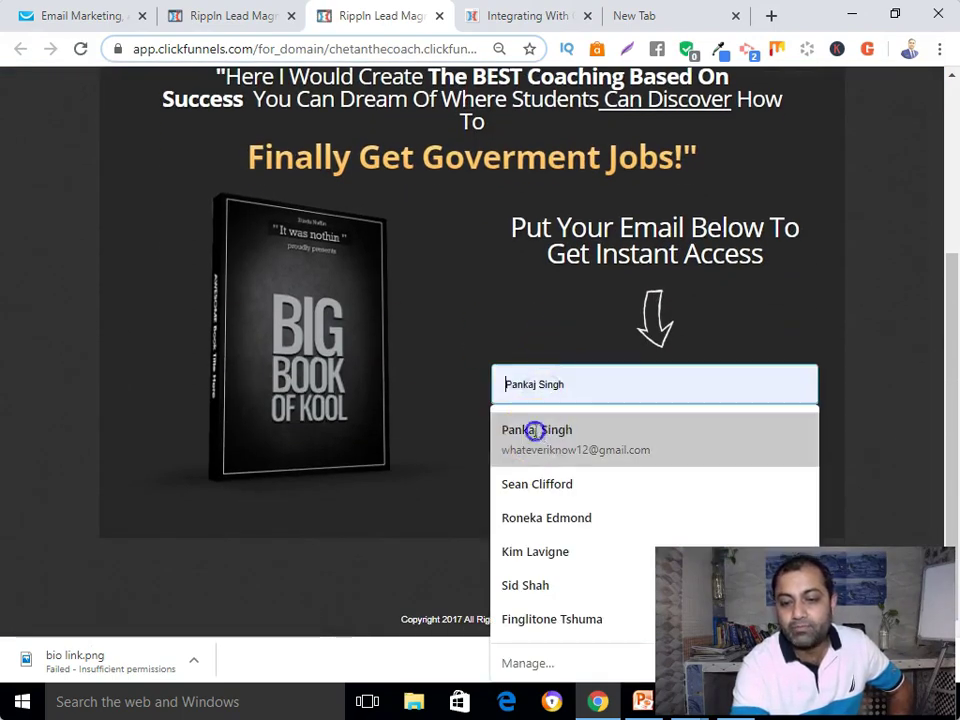
left_click(536, 428)
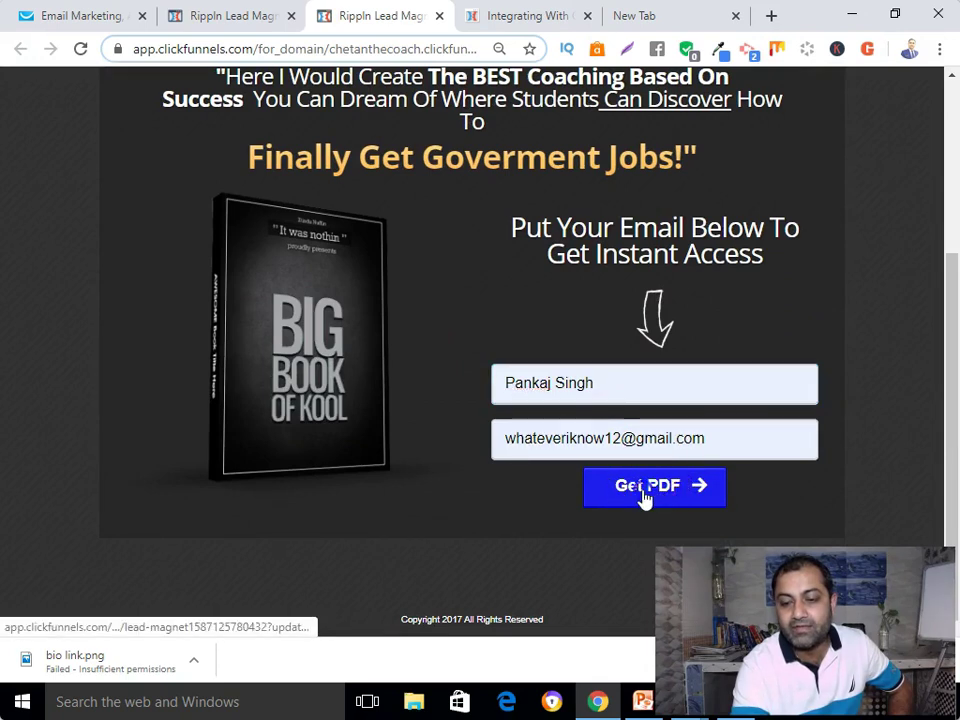
left_click(643, 497)
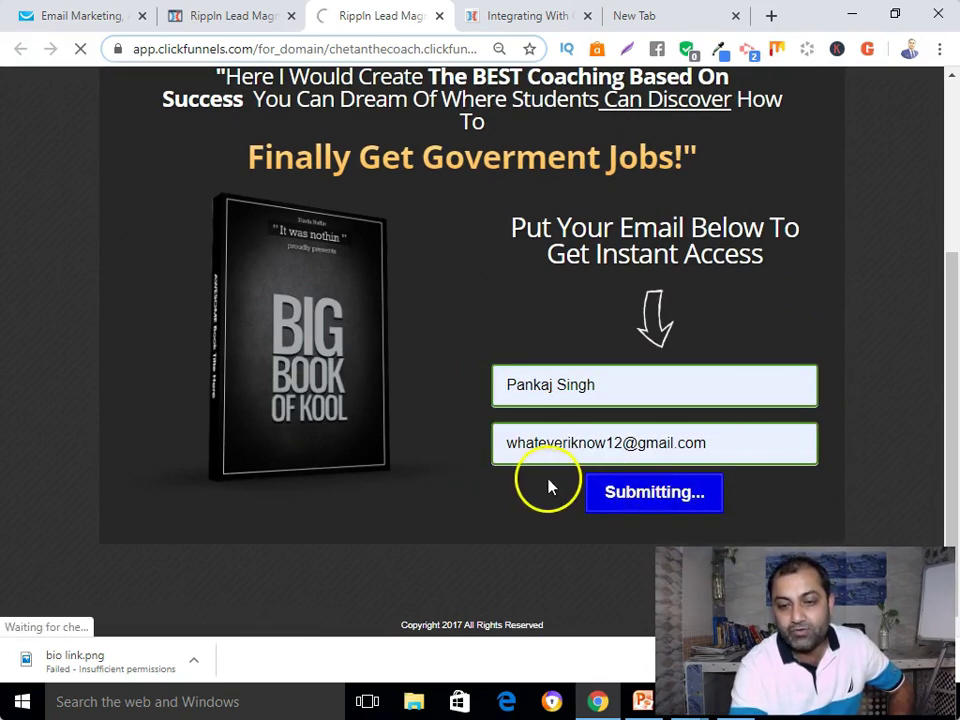